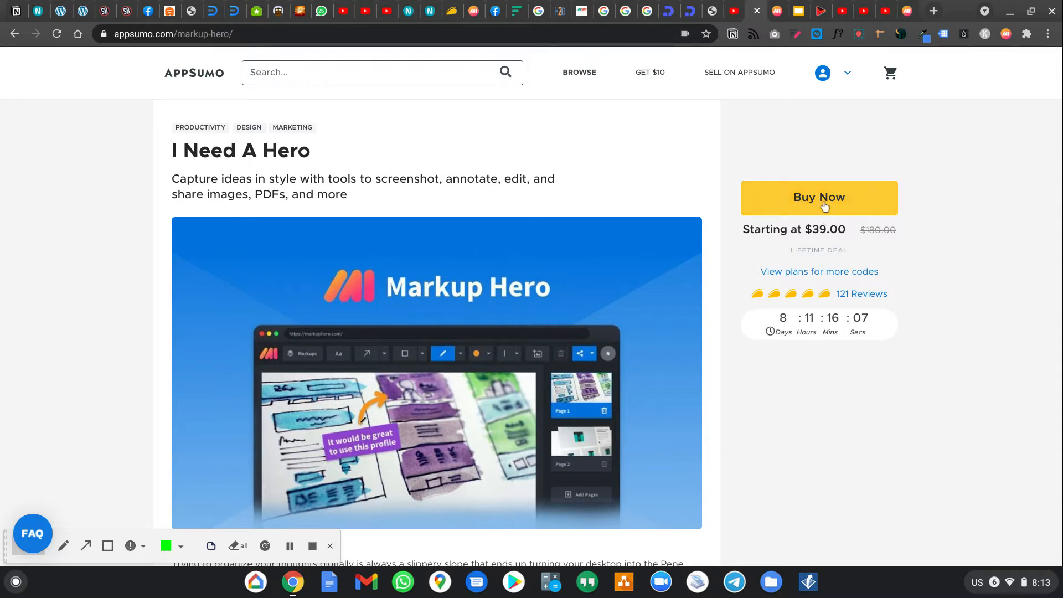
# - Look at Markup Hero's download page and open the Chrome Web Store page for its Chrome extension
pyautogui.click(777, 6)
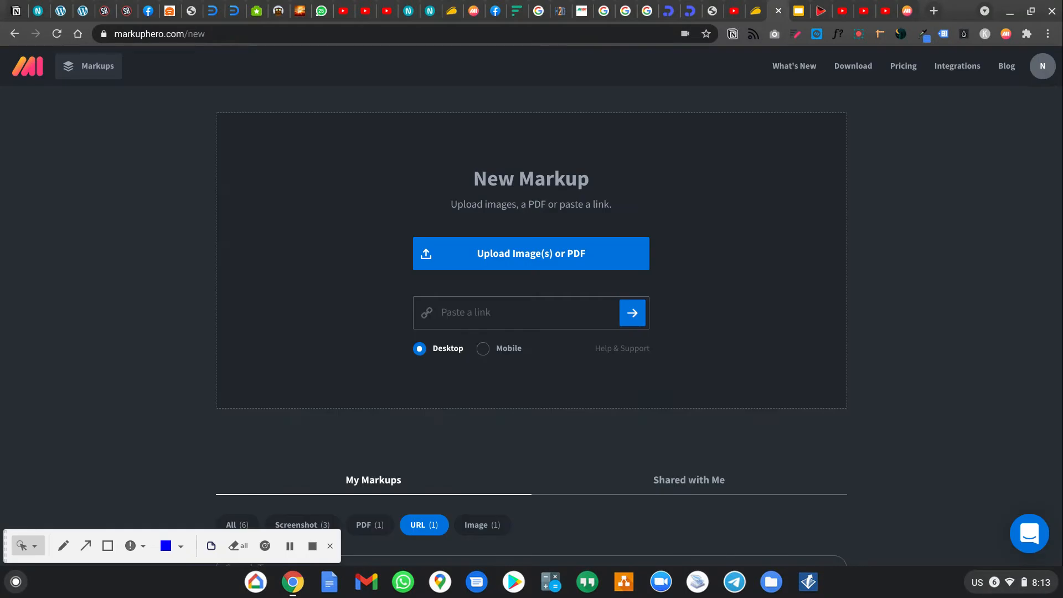
pyautogui.click(755, 10)
pyautogui.click(778, 7)
pyautogui.click(852, 67)
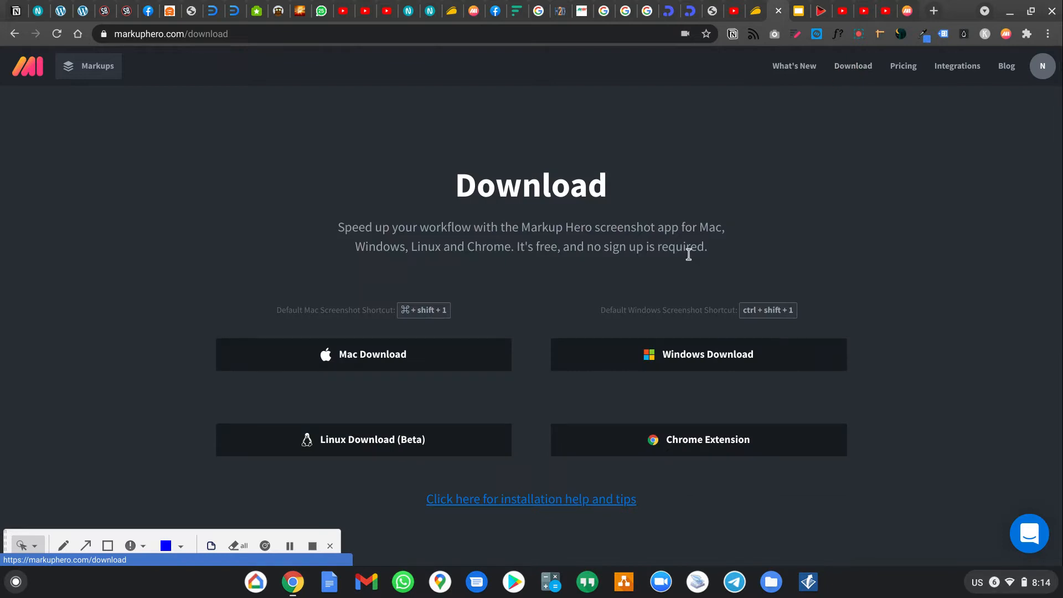
pyautogui.scroll(-5, 480, 314)
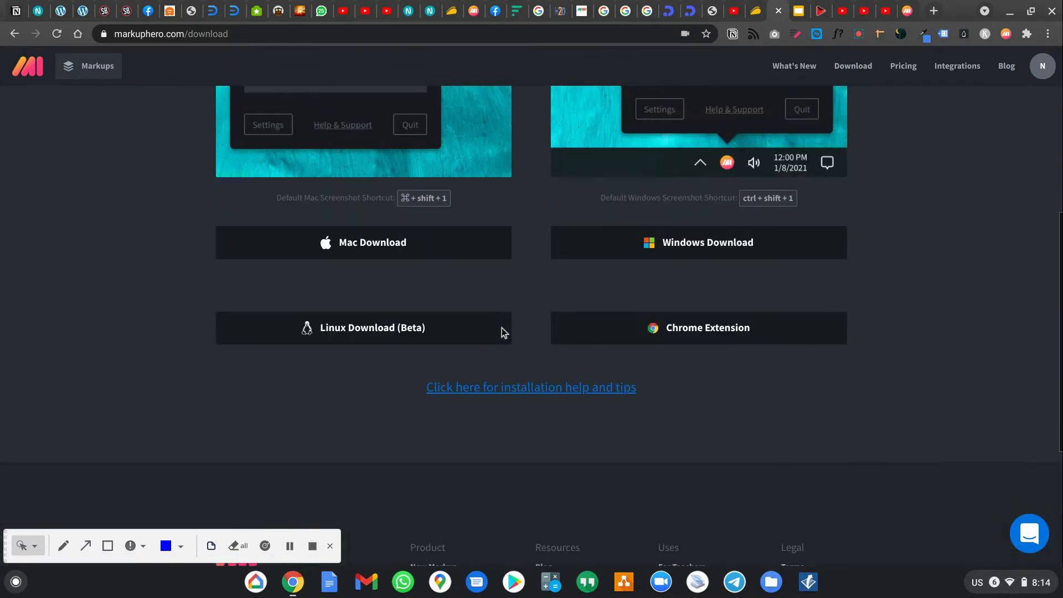
pyautogui.click(712, 336)
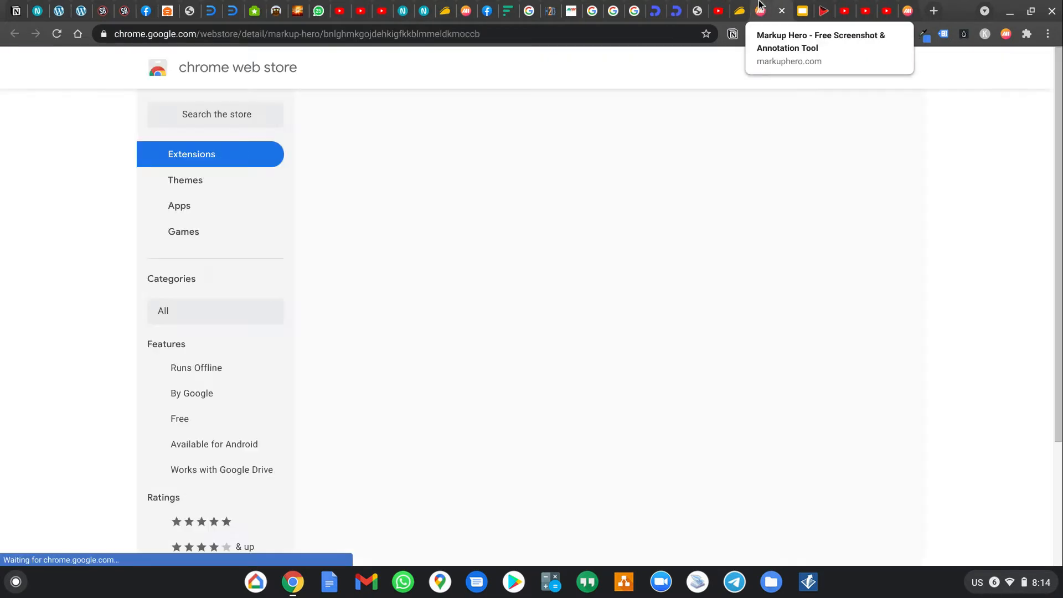
# - Return to the Markup Hero site and go from its download page to the New Markup page
pyautogui.click(760, 11)
pyautogui.scroll(6, 847, 254)
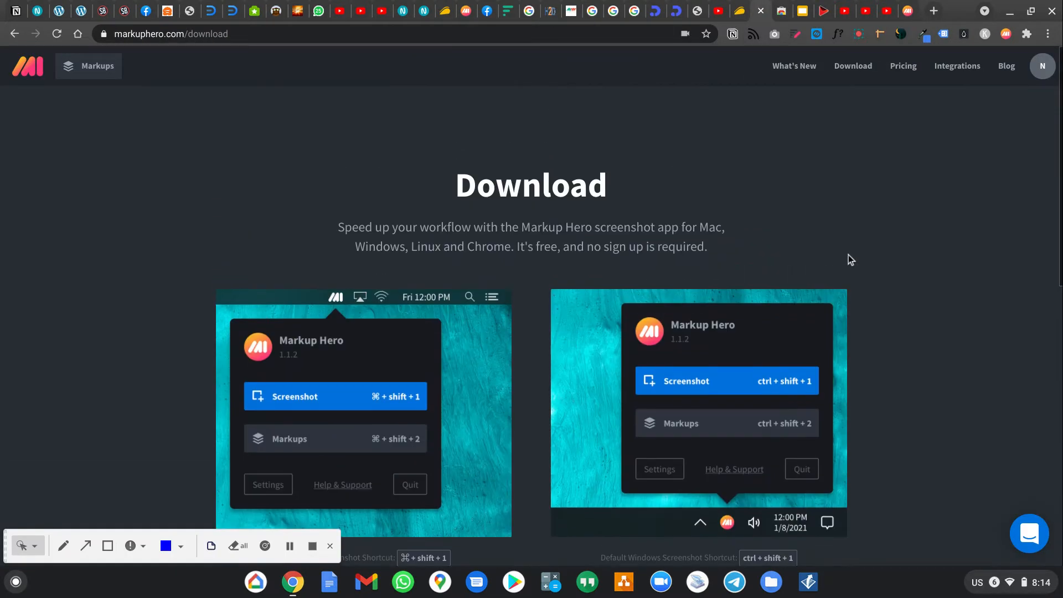
pyautogui.click(80, 75)
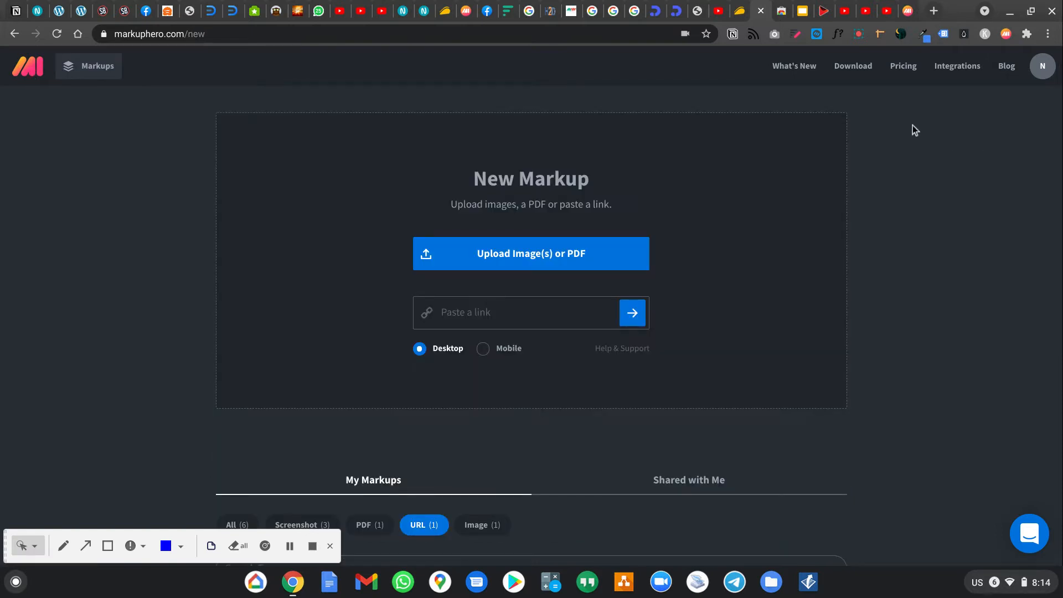
# - Capture the AppSumo "I Need A Hero" page with the Markup Hero extension, sharing the "Markup Hero | Exclusive Offer from AppSumo" tab
pyautogui.click(743, 10)
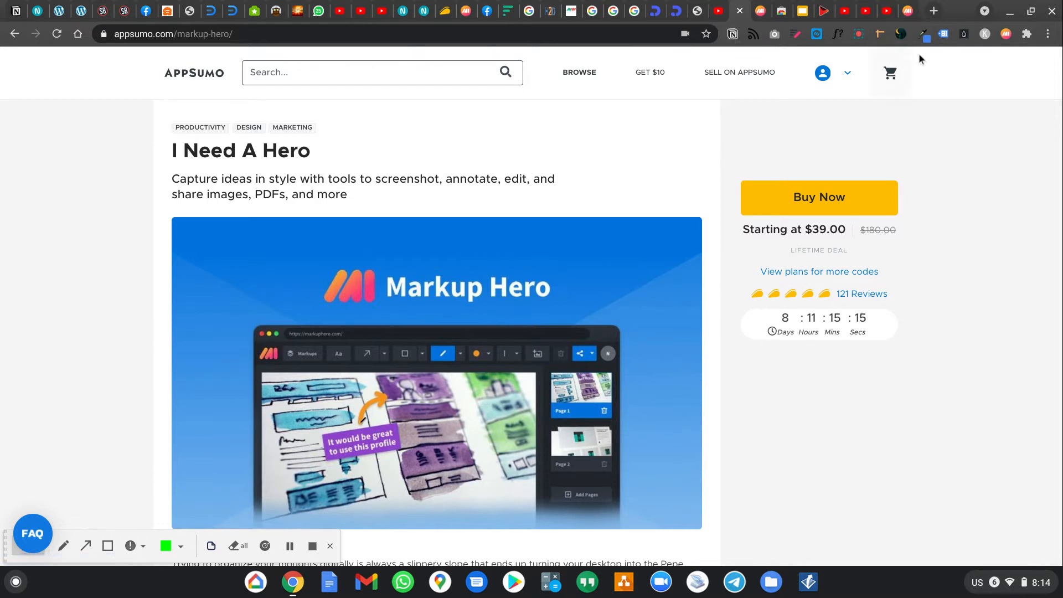
pyautogui.click(1005, 35)
pyautogui.click(895, 118)
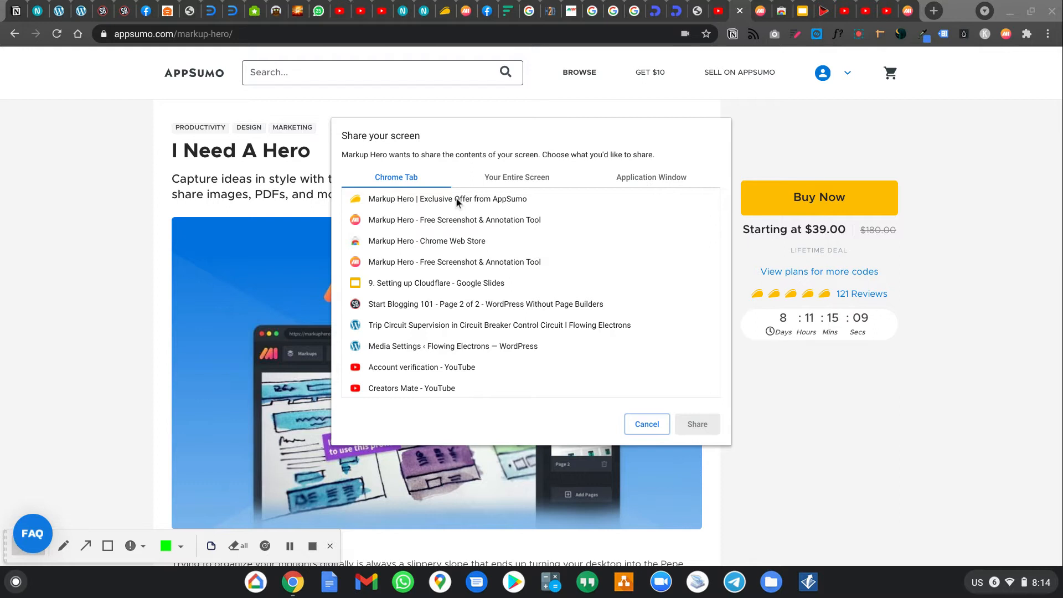
pyautogui.click(457, 201)
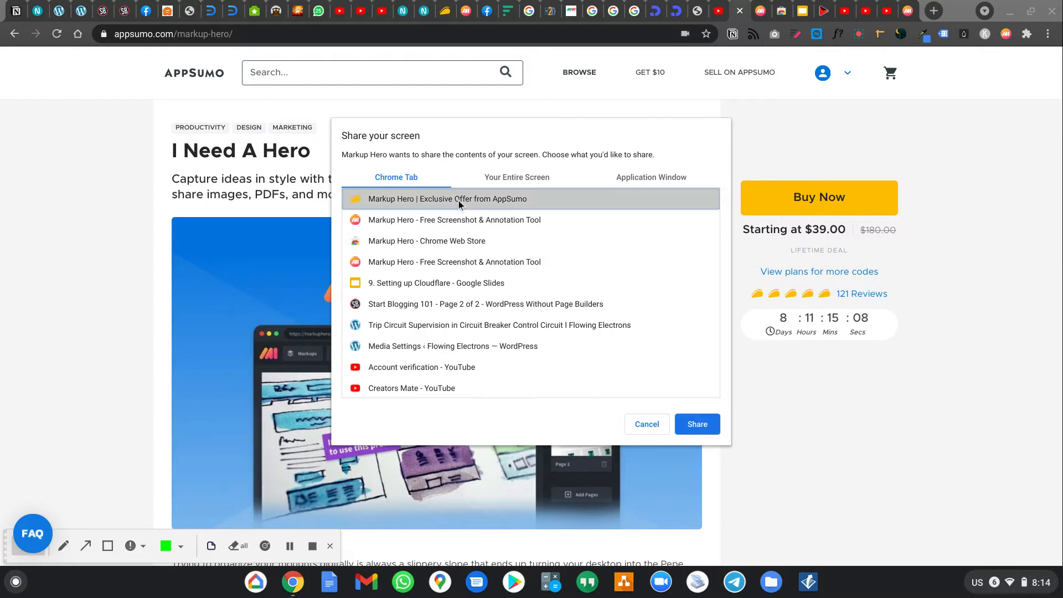
pyautogui.click(709, 429)
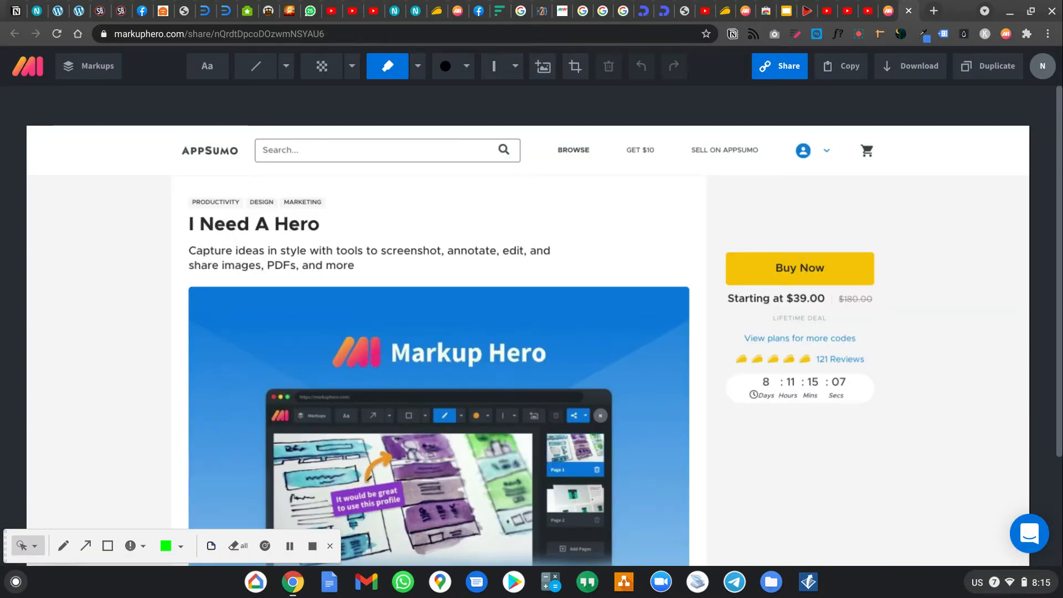
# - Draw freehand black loops with the Pen around the heading and tagline in the captured screenshot
pyautogui.scroll(-1, 379, 191)
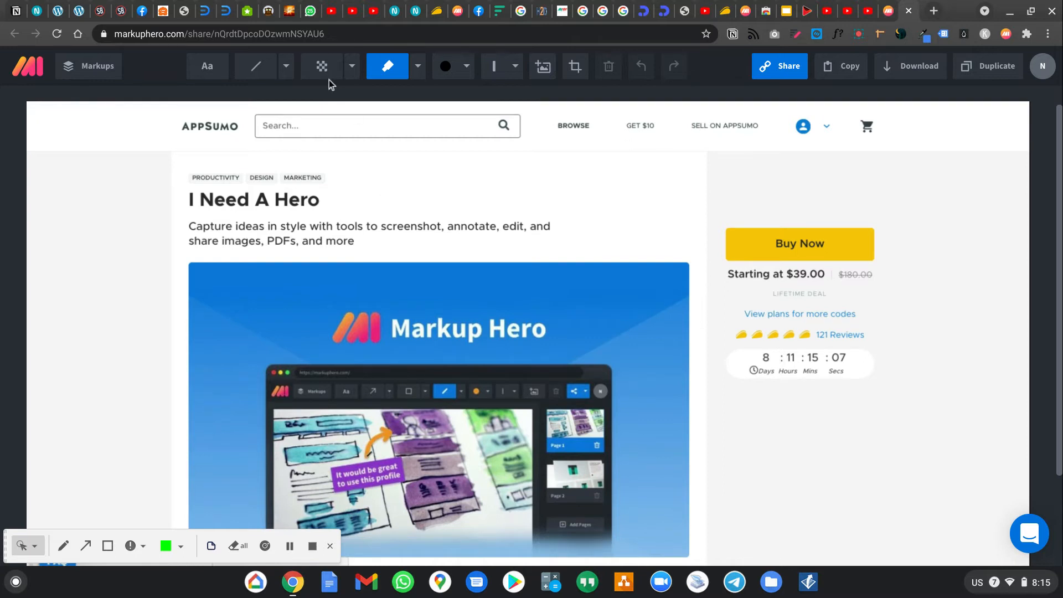
pyautogui.click(418, 76)
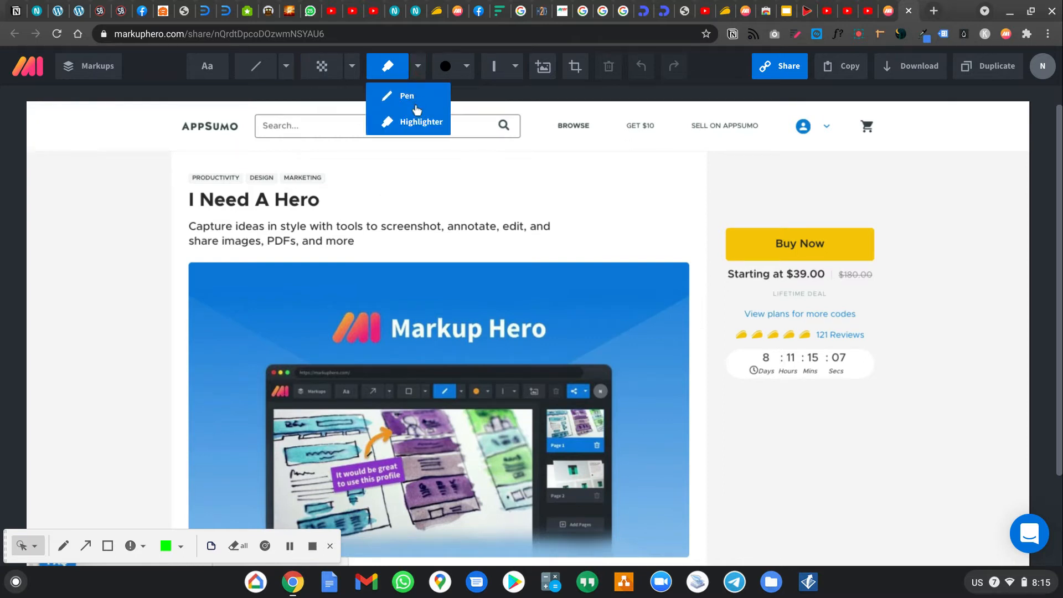
pyautogui.click(406, 96)
pyautogui.moveTo(479, 169)
pyautogui.mouseDown()
pyautogui.moveTo(331, 223)
pyautogui.moveTo(631, 286)
pyautogui.moveTo(702, 201)
pyautogui.moveTo(435, 200)
pyautogui.moveTo(233, 270)
pyautogui.moveTo(599, 264)
pyautogui.moveTo(260, 214)
pyautogui.moveTo(164, 227)
pyautogui.moveTo(240, 285)
pyautogui.moveTo(613, 253)
pyautogui.moveTo(280, 209)
pyautogui.mouseUp()
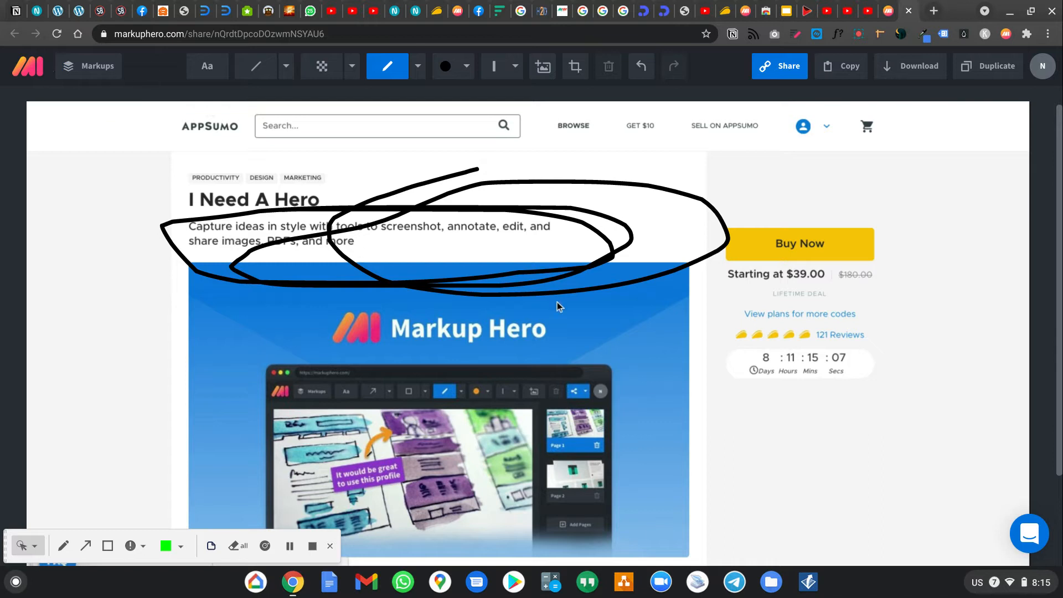
# - Browse the saved markups, filtering them by Image and by Screenshot
pyautogui.click(103, 74)
pyautogui.scroll(-5, 179, 320)
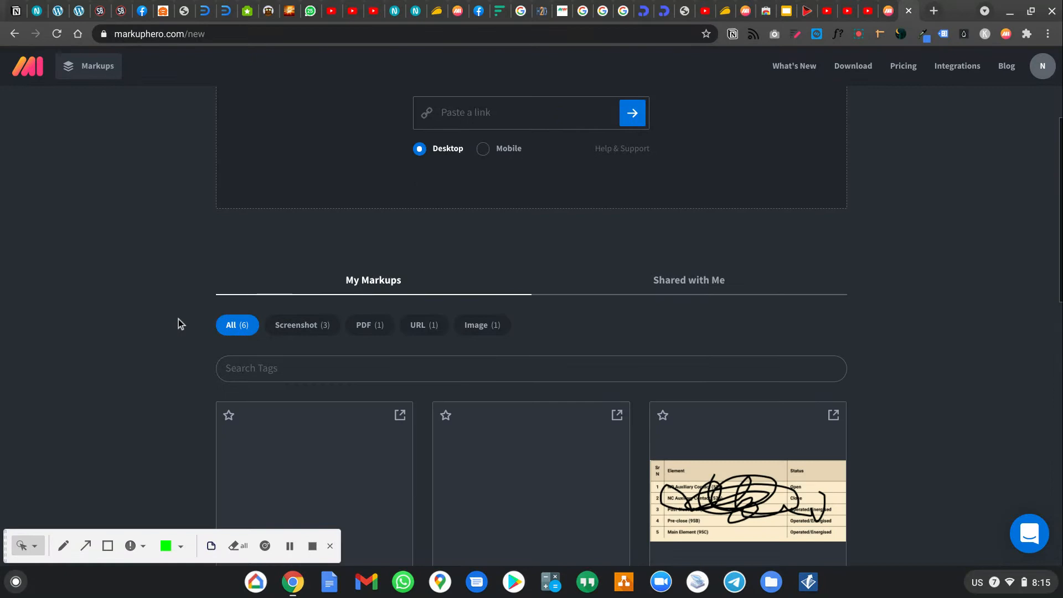
pyautogui.scroll(-2, 178, 319)
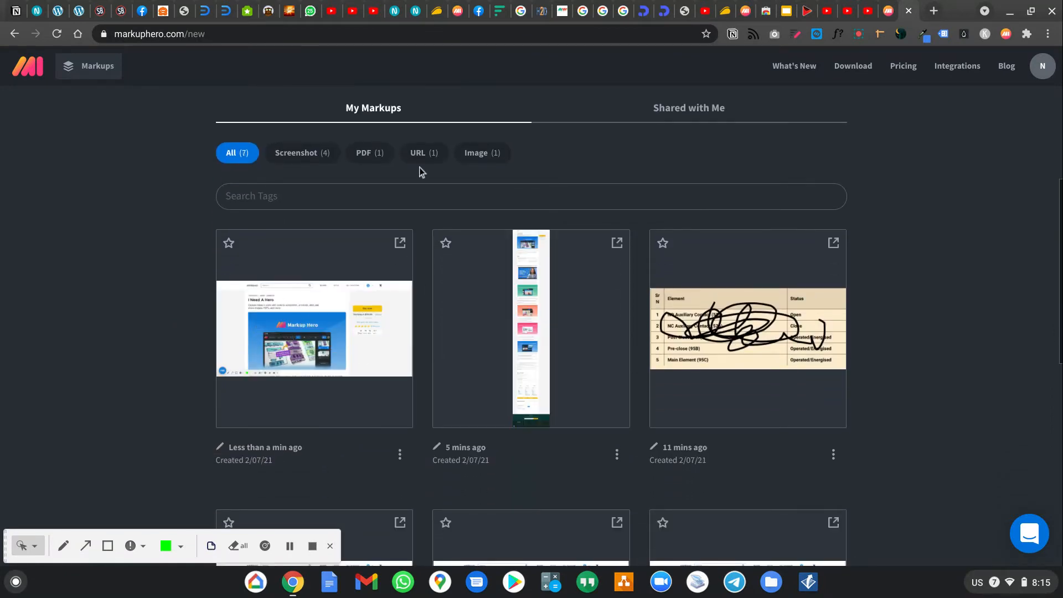
pyautogui.click(475, 156)
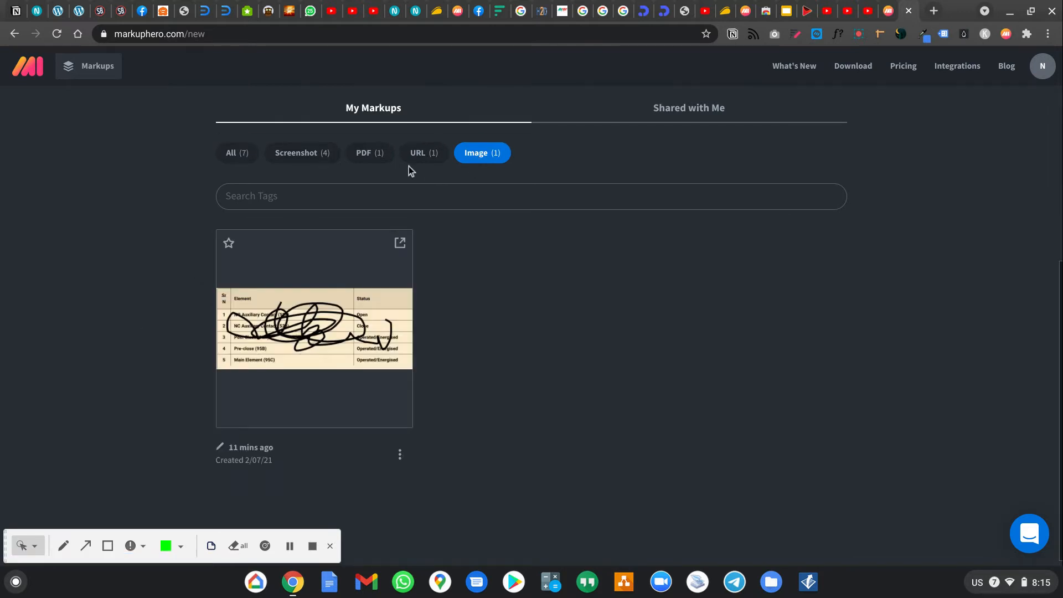
pyautogui.click(305, 164)
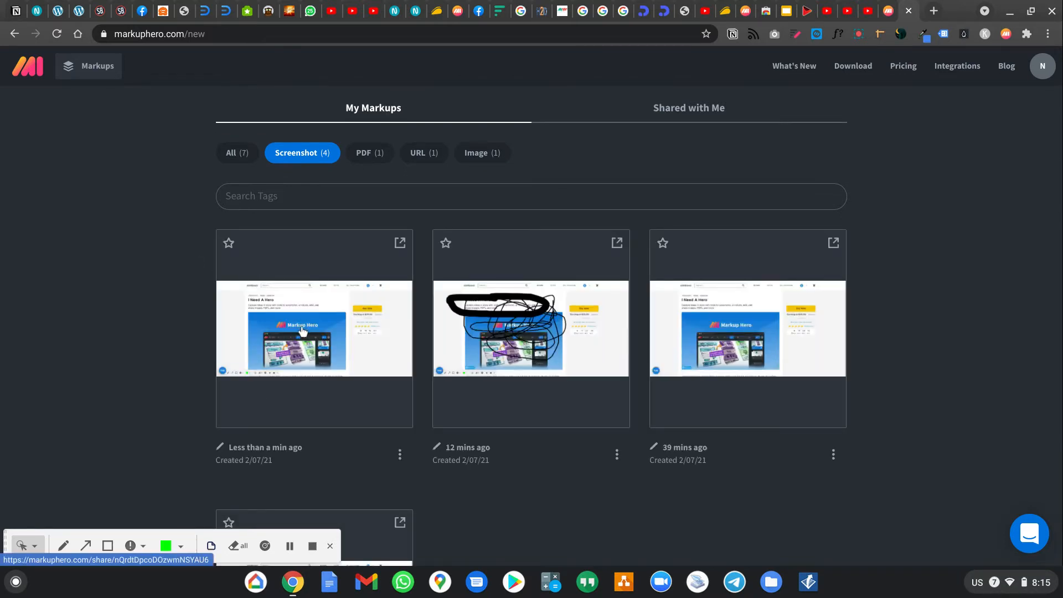
# - Upload the street-map screenshot from the Downloads folder as a new markup
pyautogui.scroll(6, 299, 329)
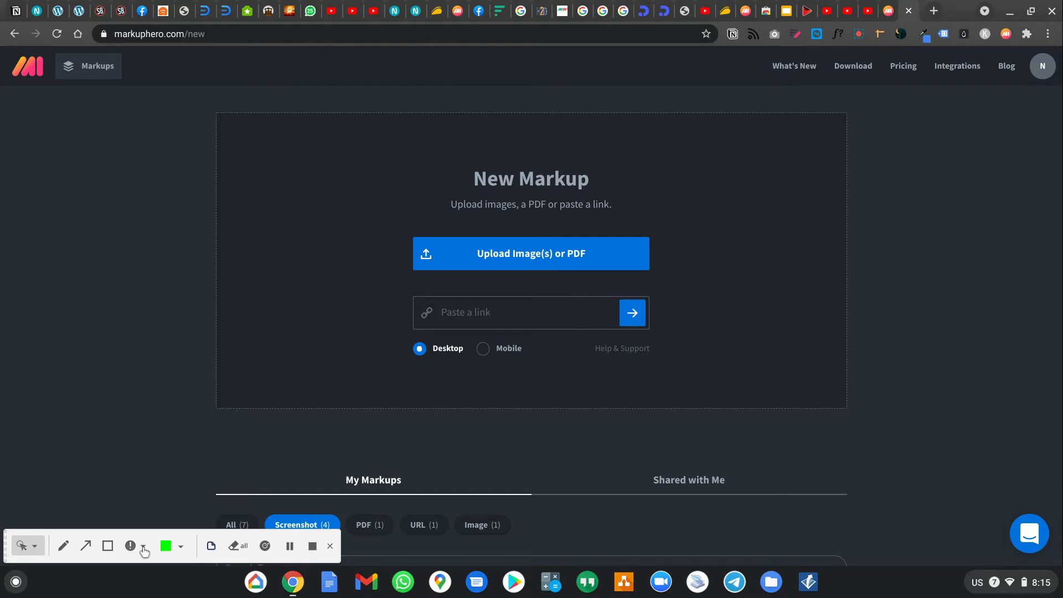
pyautogui.click(531, 255)
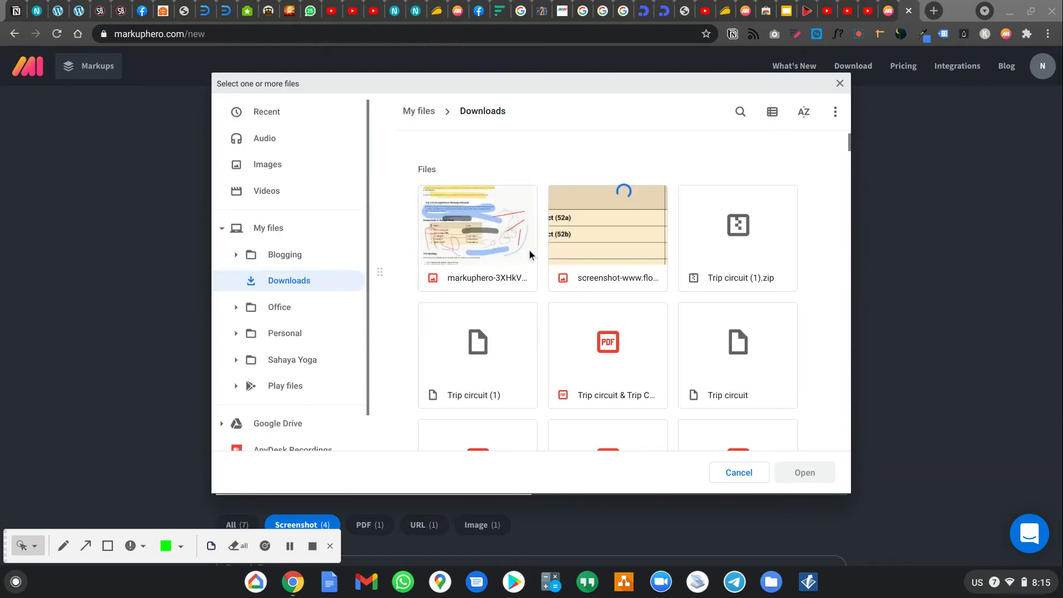
pyautogui.scroll(-5, 522, 278)
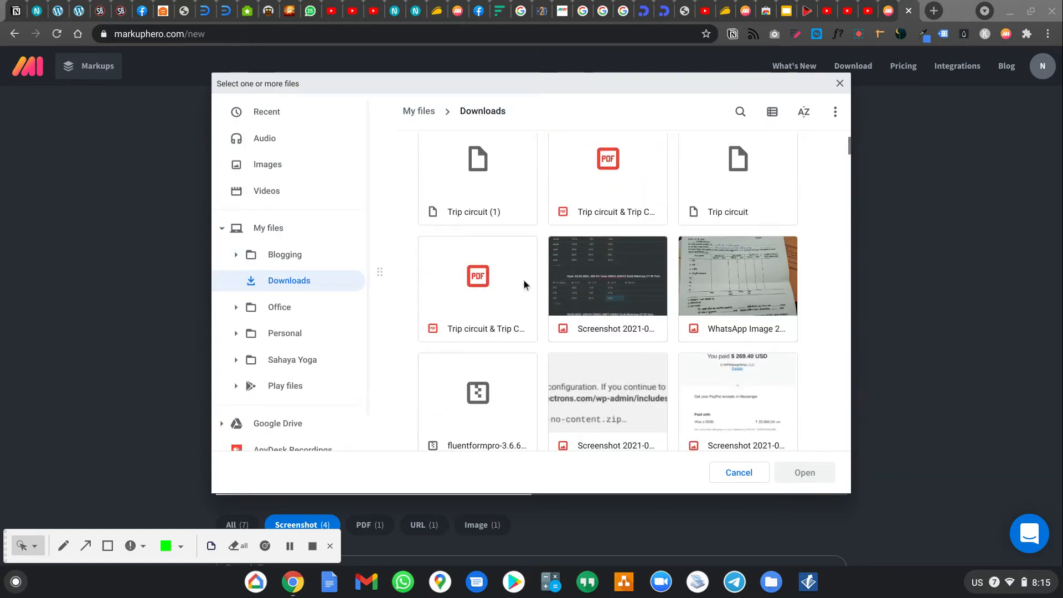
pyautogui.scroll(5, 523, 279)
pyautogui.scroll(-6, 620, 297)
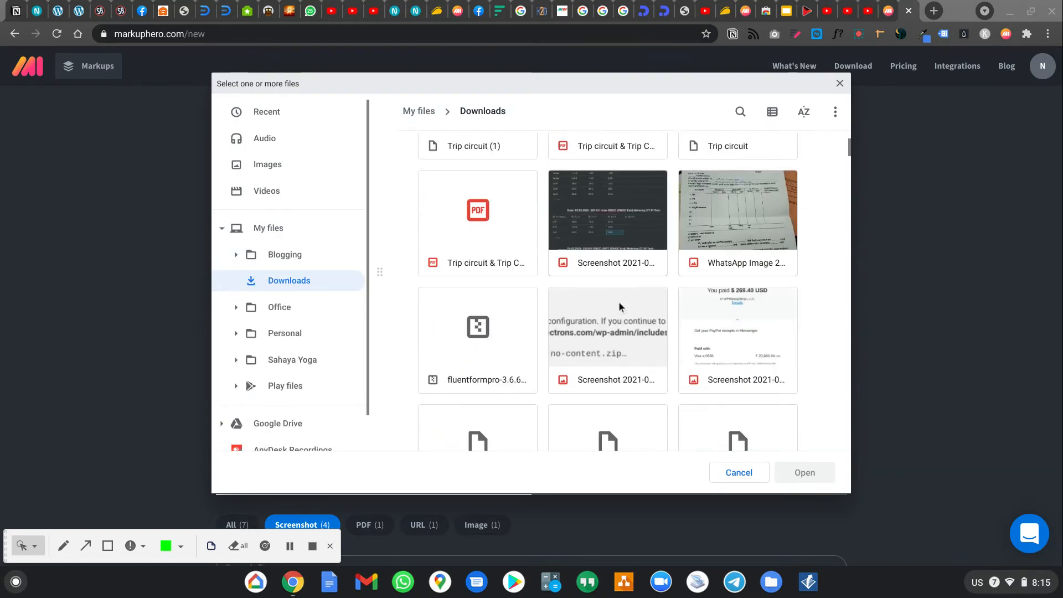
pyautogui.scroll(4, 619, 301)
pyautogui.scroll(-5, 619, 305)
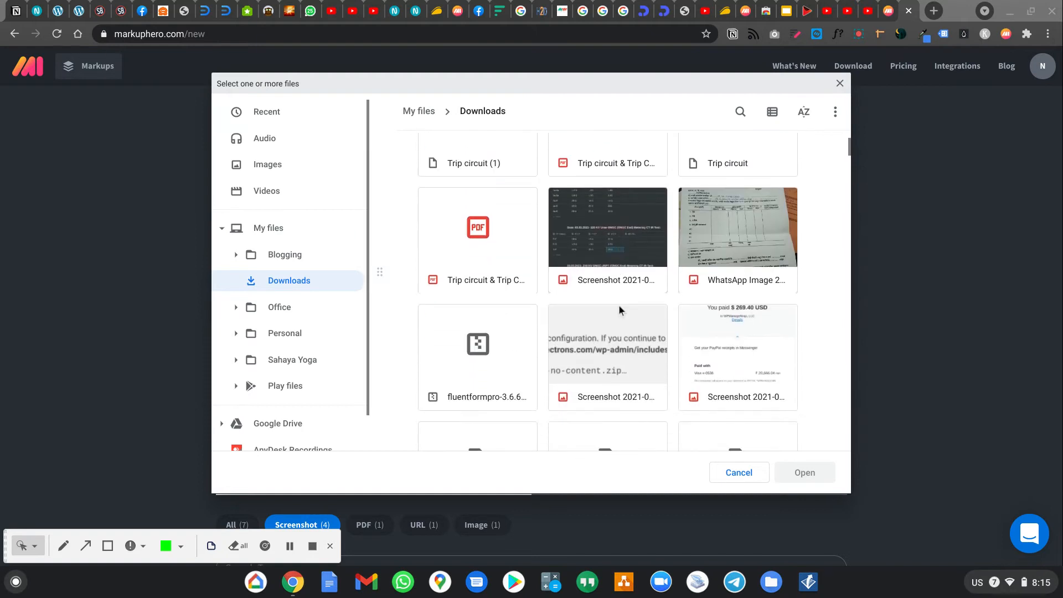
pyautogui.scroll(-4, 619, 307)
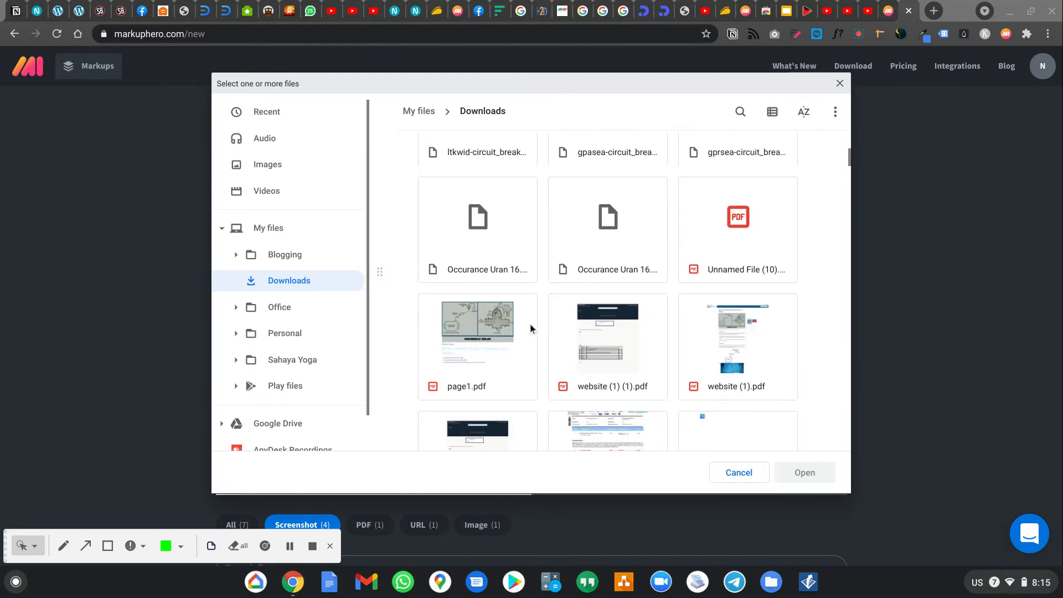
pyautogui.click(500, 320)
pyautogui.scroll(-2, 573, 339)
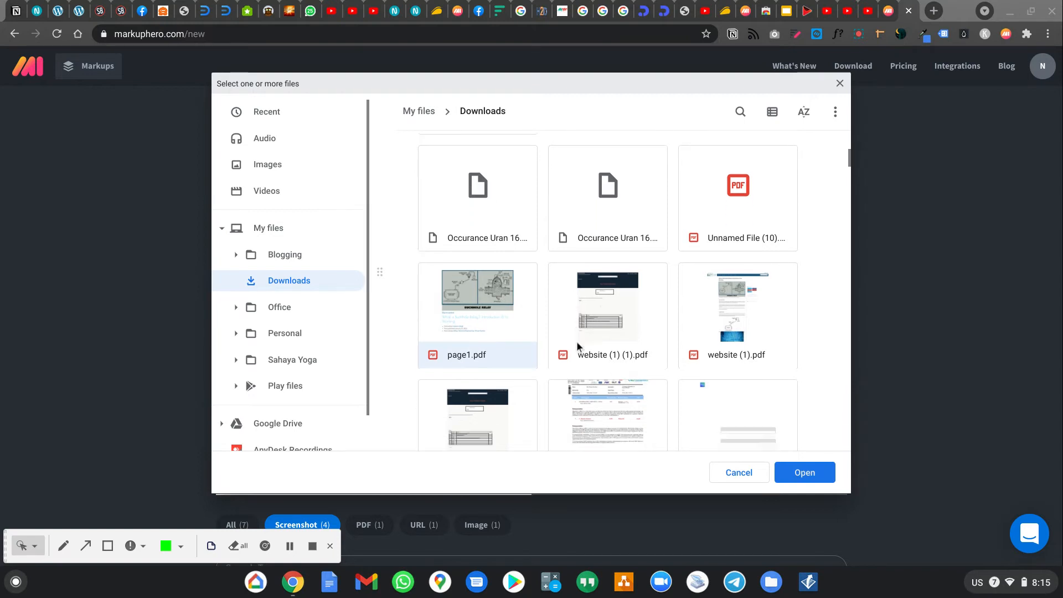
pyautogui.scroll(-2, 572, 345)
pyautogui.scroll(-2, 586, 329)
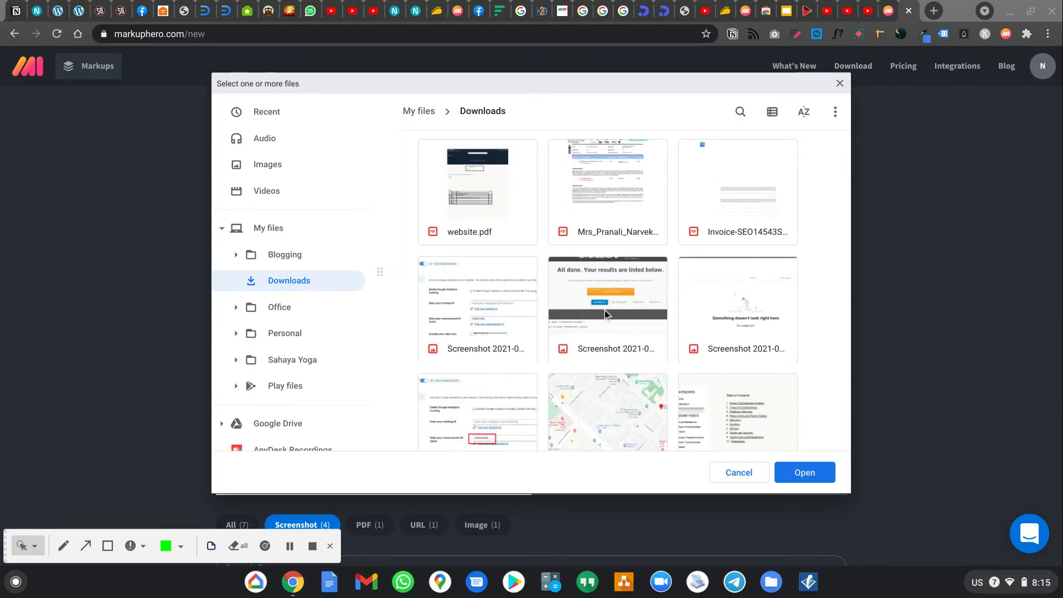
pyautogui.scroll(-1, 605, 321)
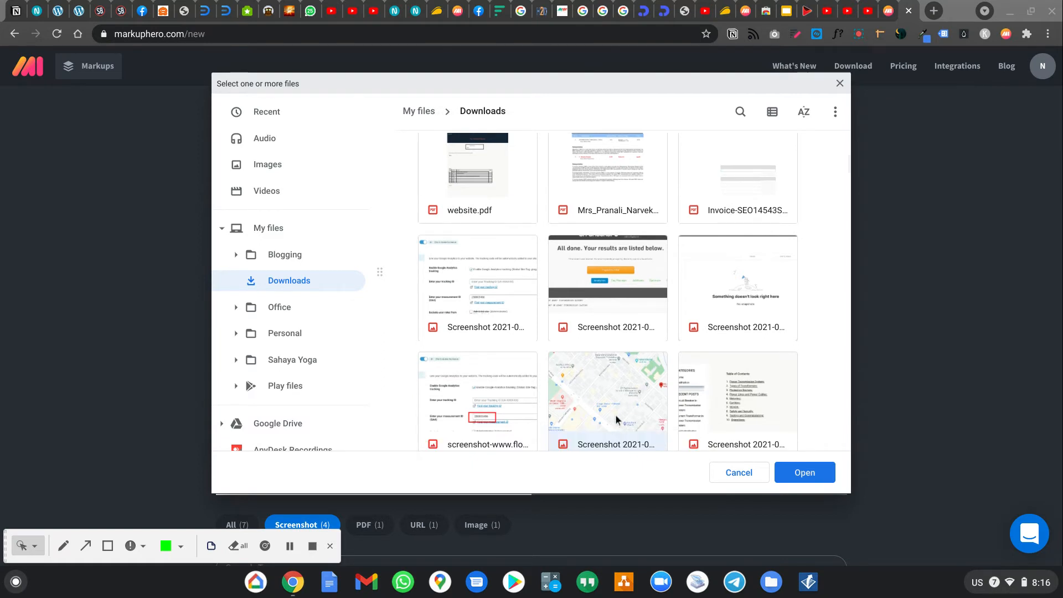
pyautogui.click(800, 476)
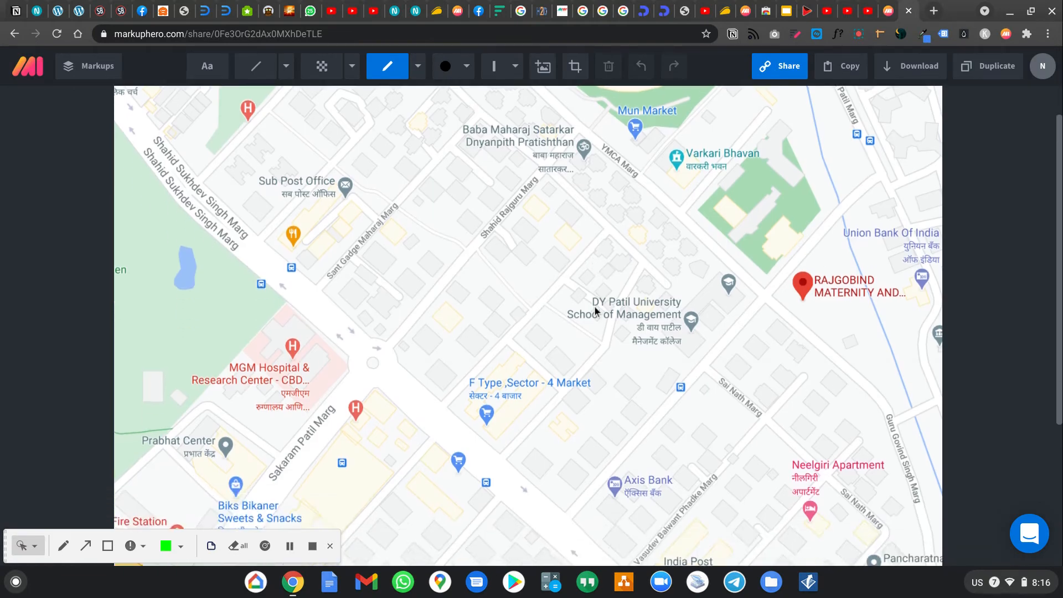
# - Draw freehand black pen loops across the middle of the map and return to the markups page
pyautogui.moveTo(393, 227)
pyautogui.mouseDown()
pyautogui.moveTo(711, 299)
pyautogui.moveTo(287, 283)
pyautogui.moveTo(702, 287)
pyautogui.moveTo(489, 314)
pyautogui.mouseUp()
pyautogui.moveTo(494, 276)
pyautogui.mouseDown()
pyautogui.moveTo(444, 321)
pyautogui.moveTo(621, 357)
pyautogui.moveTo(670, 353)
pyautogui.moveTo(670, 335)
pyautogui.moveTo(769, 332)
pyautogui.mouseUp()
pyautogui.click(83, 69)
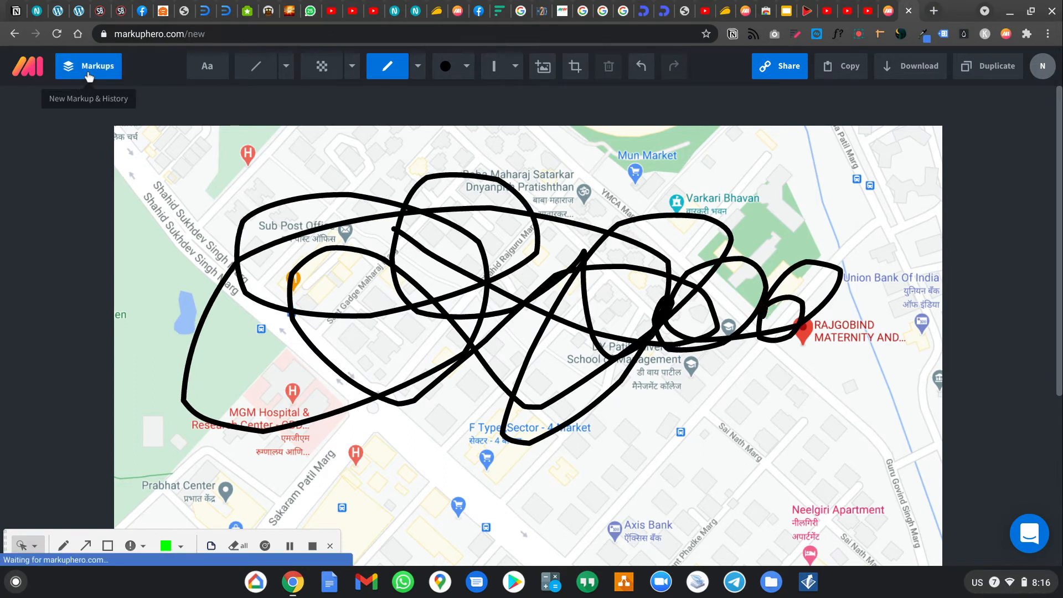
# - Filter the saved markups to show only images
pyautogui.scroll(-5, 280, 292)
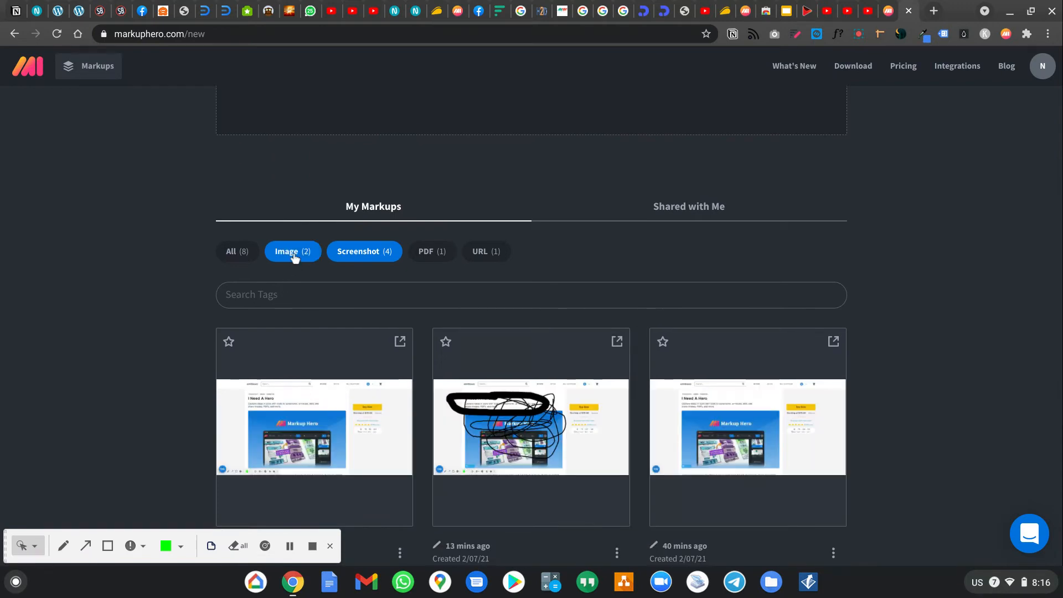
pyautogui.click(294, 255)
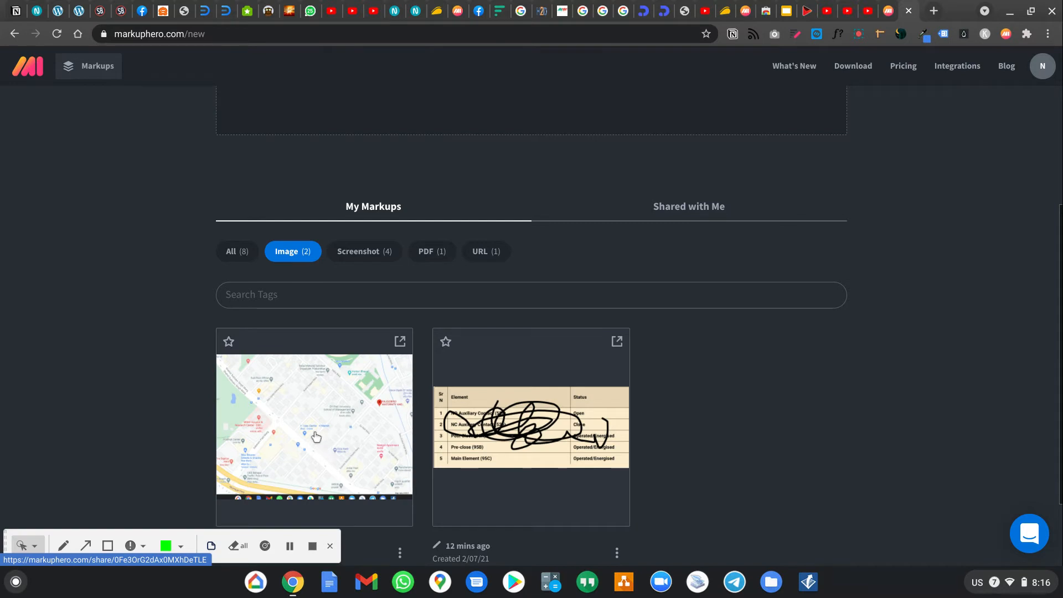
pyautogui.scroll(5, 315, 412)
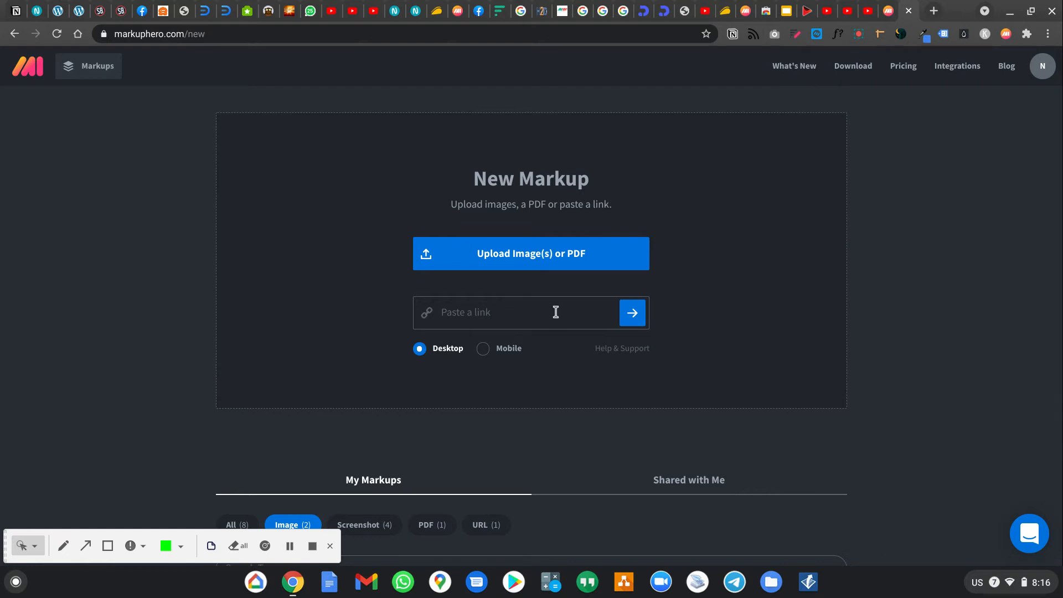
pyautogui.click(703, 15)
pyautogui.click(310, 33)
pyautogui.hotkey('ctrl', 'c')
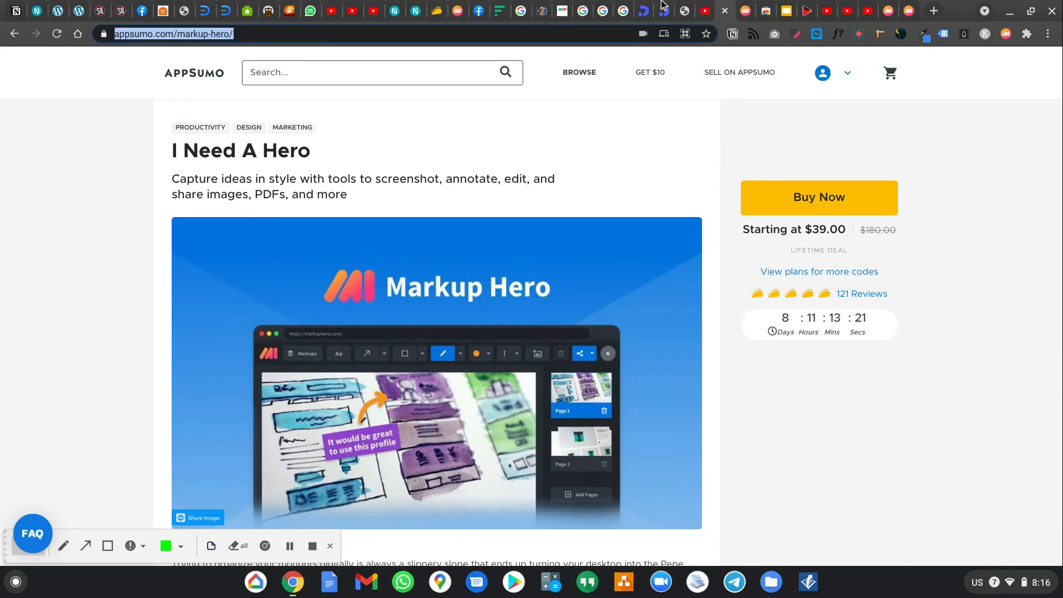
pyautogui.click(747, 11)
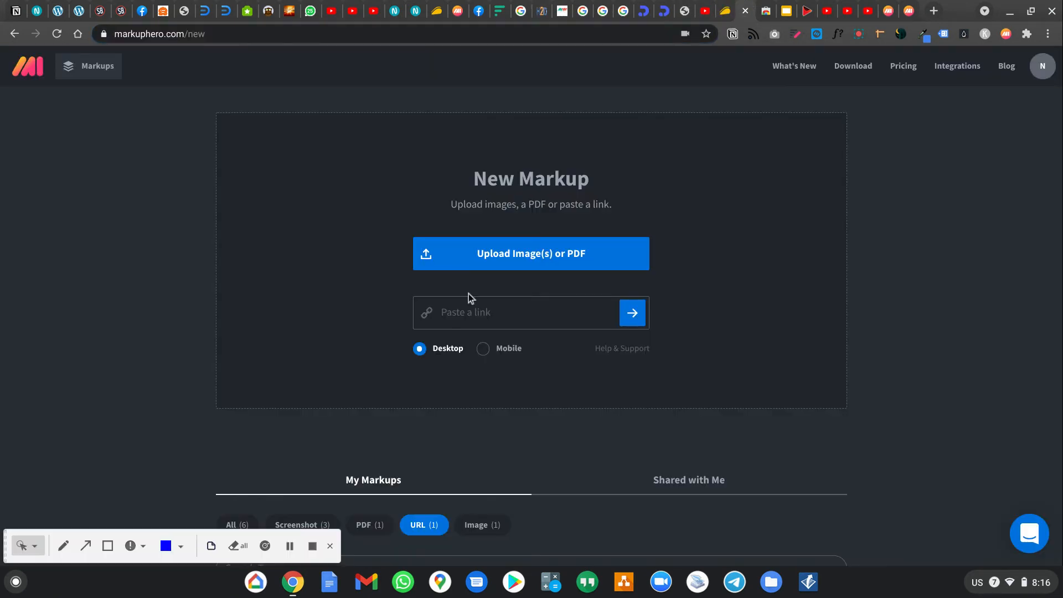
pyautogui.click(457, 313)
pyautogui.hotkey('ctrl', 'v')
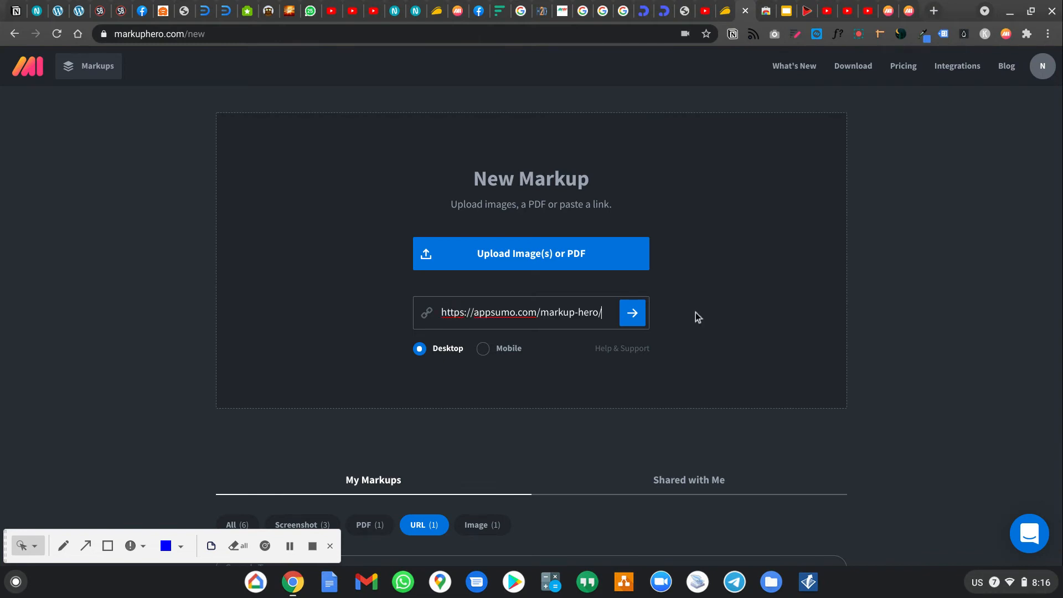
pyautogui.click(635, 312)
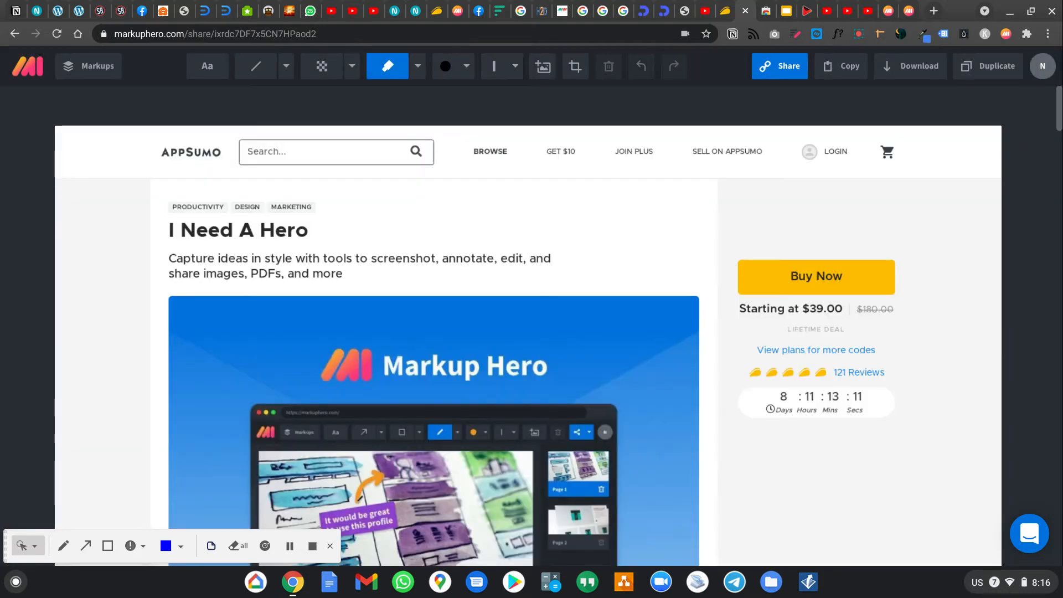
# - Draw freehand black pen loops over the heading and top banner of the captured AppSumo page and return to the markups page
pyautogui.scroll(-20, 660, 272)
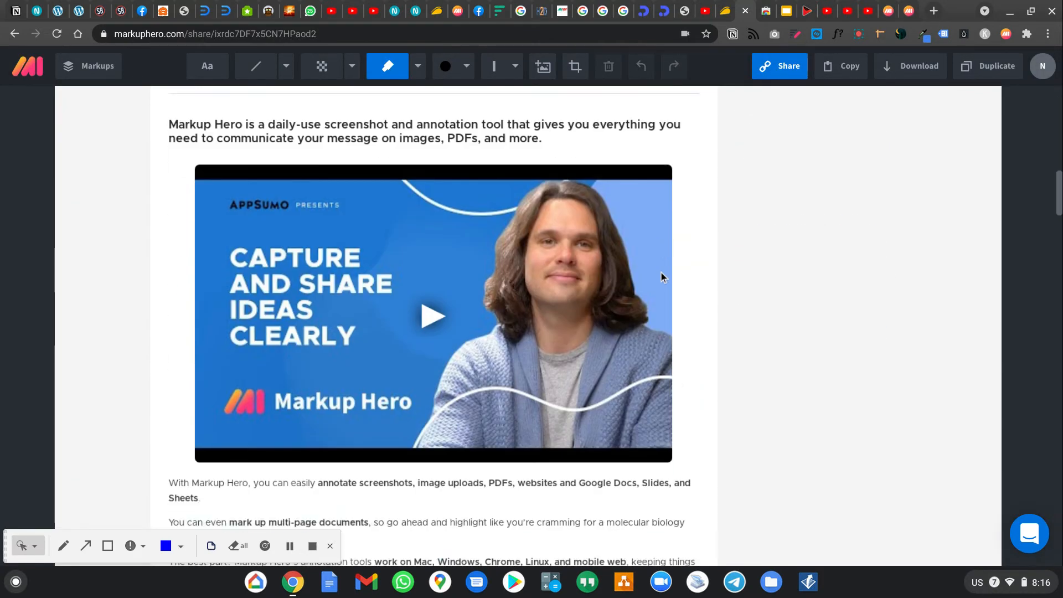
pyautogui.scroll(7, 660, 278)
pyautogui.scroll(13, 660, 279)
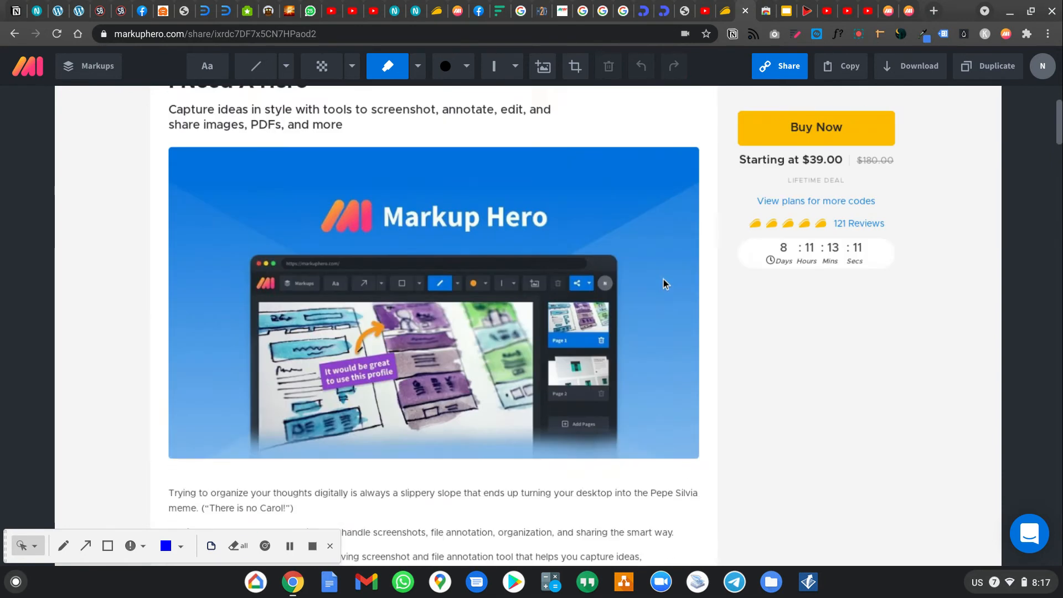
pyautogui.click(417, 65)
pyautogui.click(407, 103)
pyautogui.moveTo(356, 244)
pyautogui.mouseDown()
pyautogui.moveTo(654, 270)
pyautogui.moveTo(476, 279)
pyautogui.moveTo(446, 265)
pyautogui.moveTo(620, 293)
pyautogui.moveTo(639, 240)
pyautogui.mouseUp()
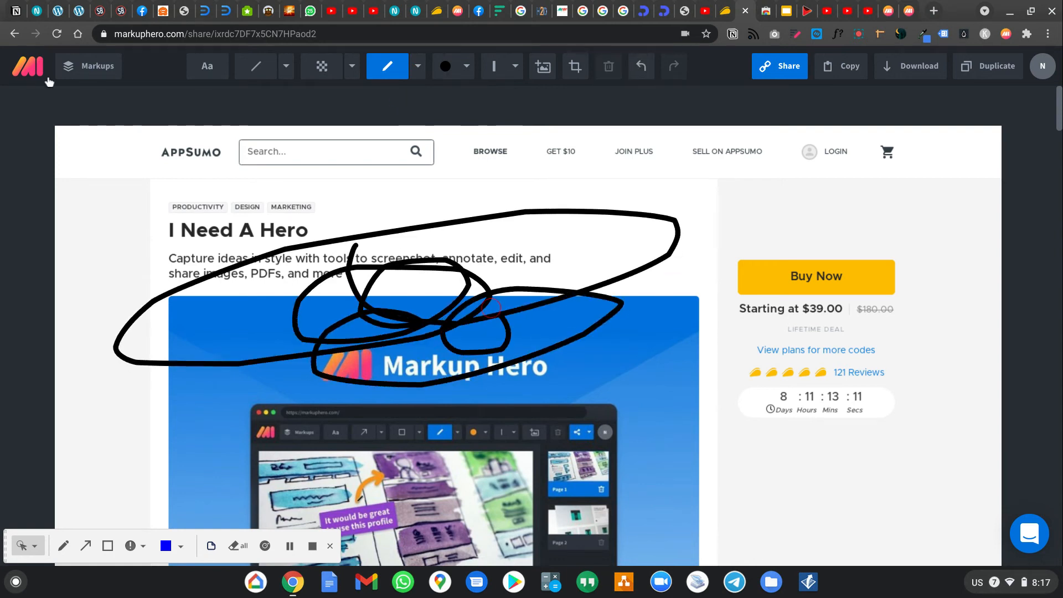
pyautogui.click(86, 73)
# - Filter the saved markups by PDF and by URL, and go back to the new markup area
pyautogui.scroll(-5, 232, 340)
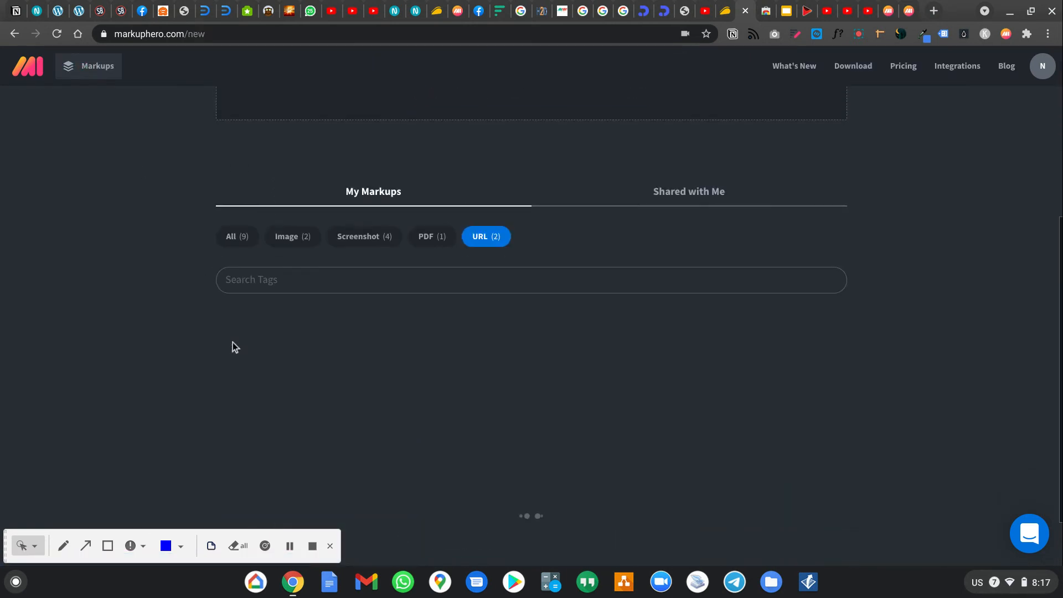
pyautogui.click(428, 245)
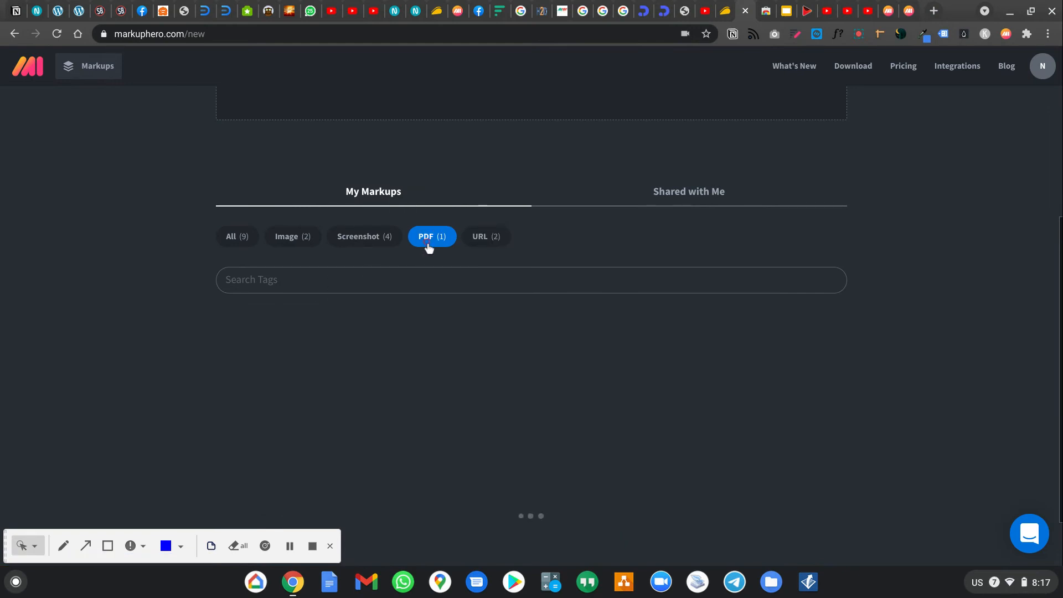
pyautogui.scroll(-2, 429, 247)
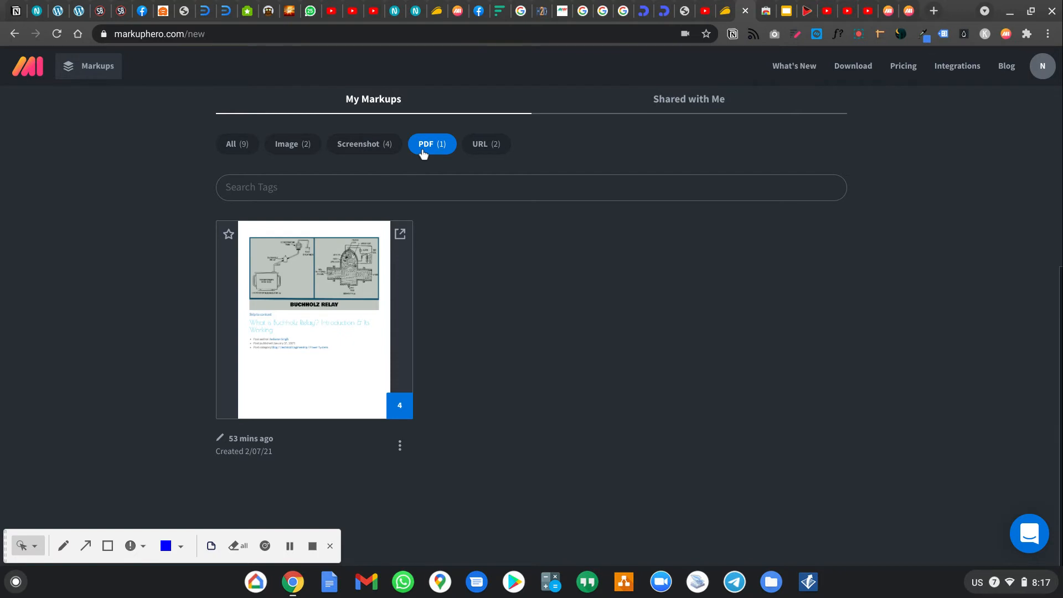
pyautogui.click(477, 146)
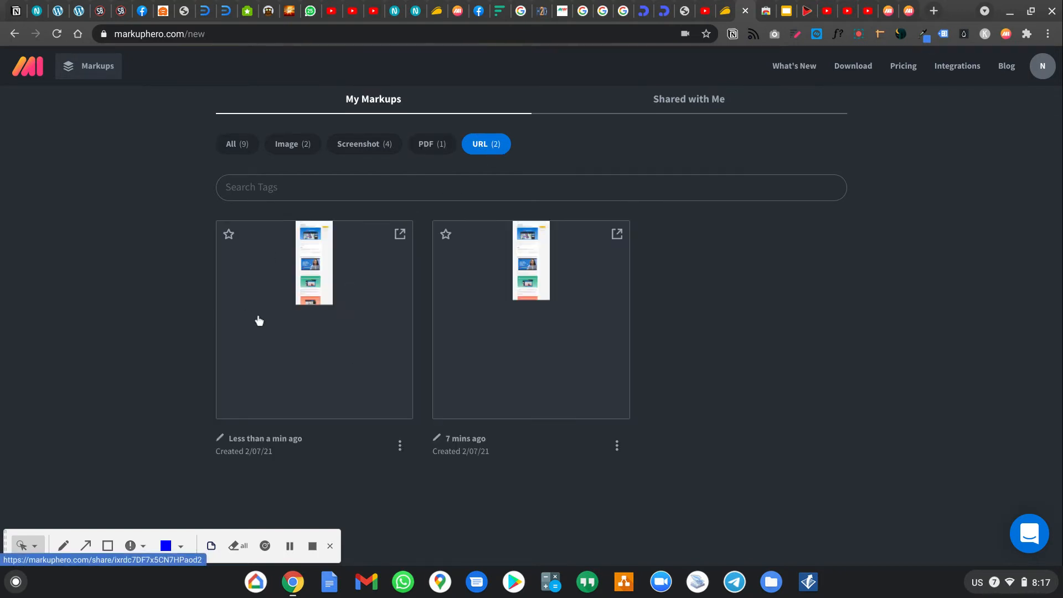
pyautogui.scroll(2, 277, 309)
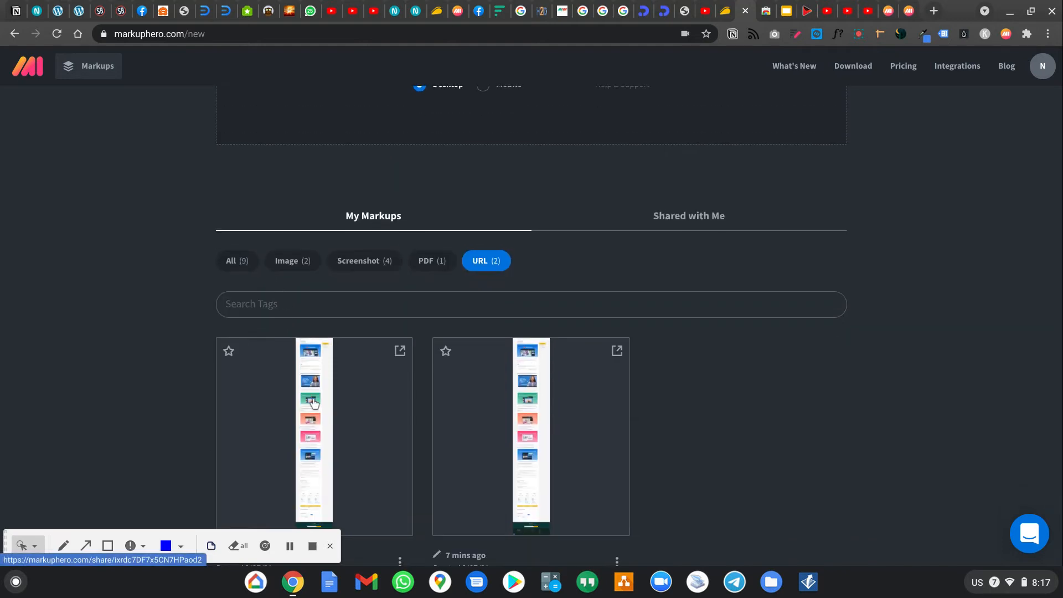
pyautogui.click(31, 71)
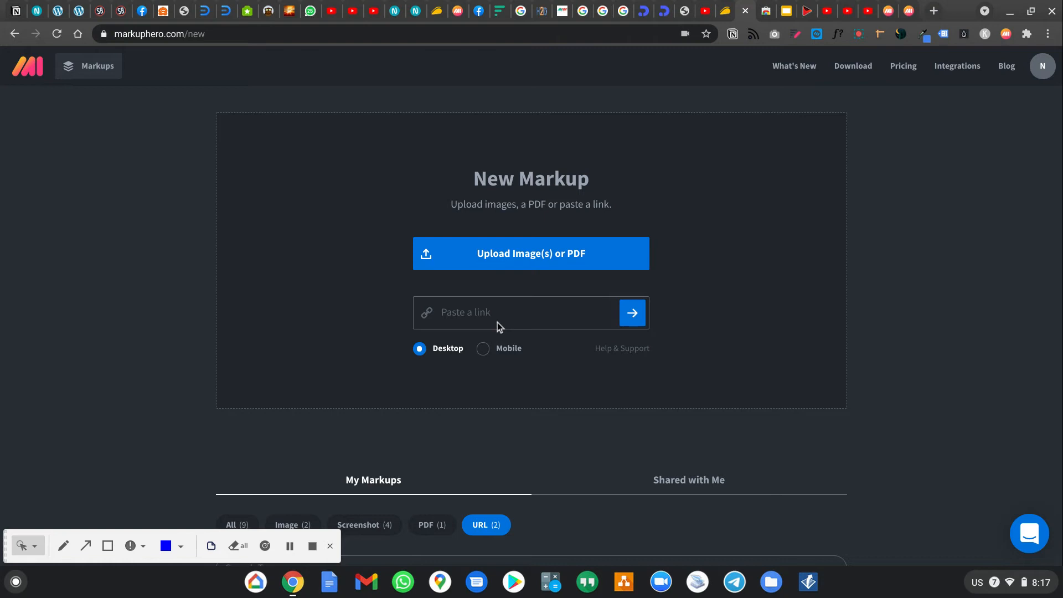
# - Filter the saved markups to images and open the scribbled street-map markup
pyautogui.scroll(-6, 497, 322)
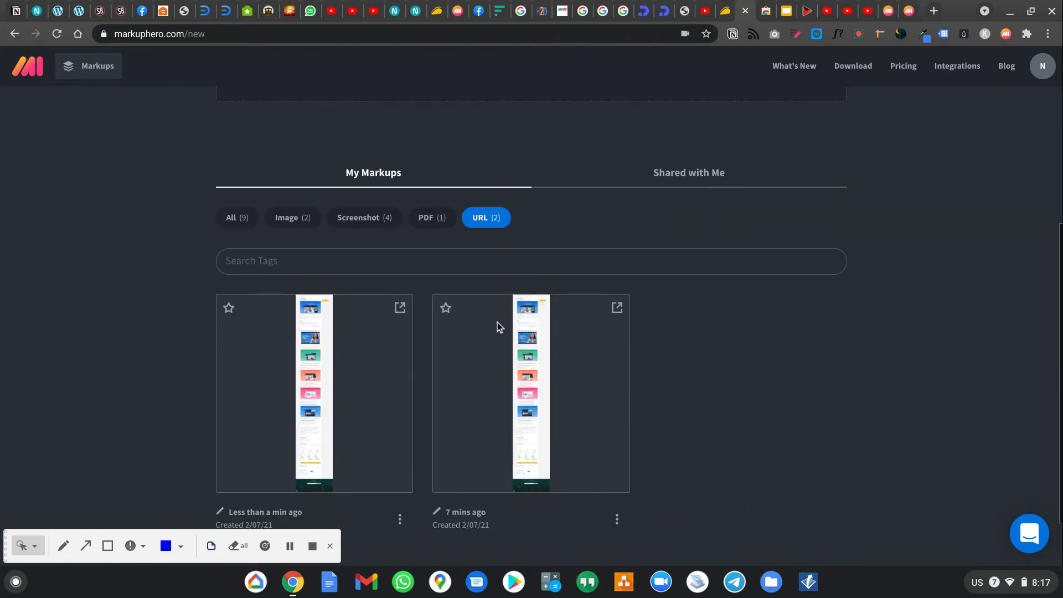
pyautogui.click(318, 182)
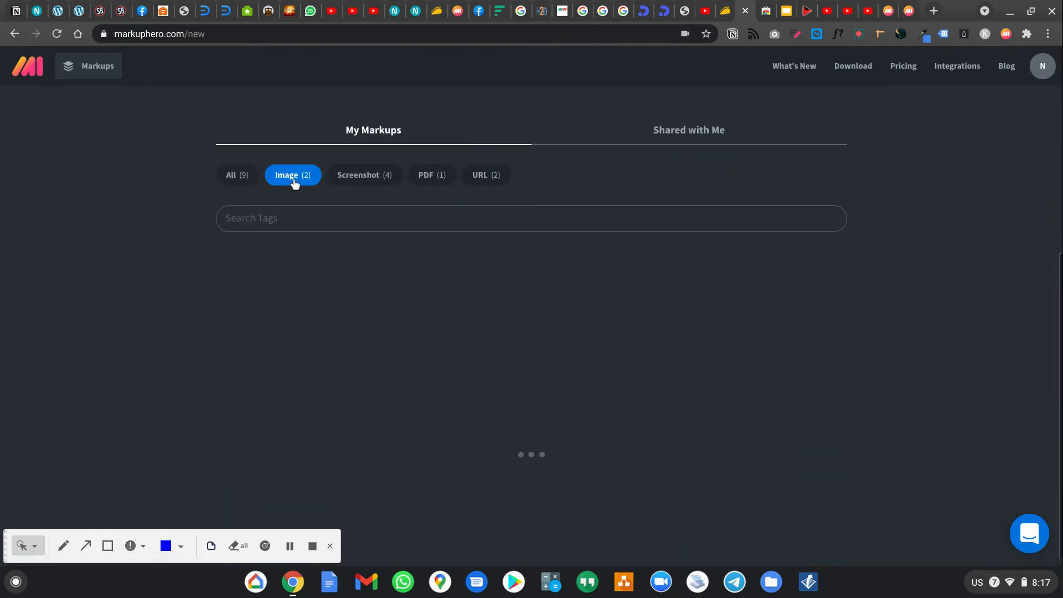
pyautogui.scroll(3, 295, 181)
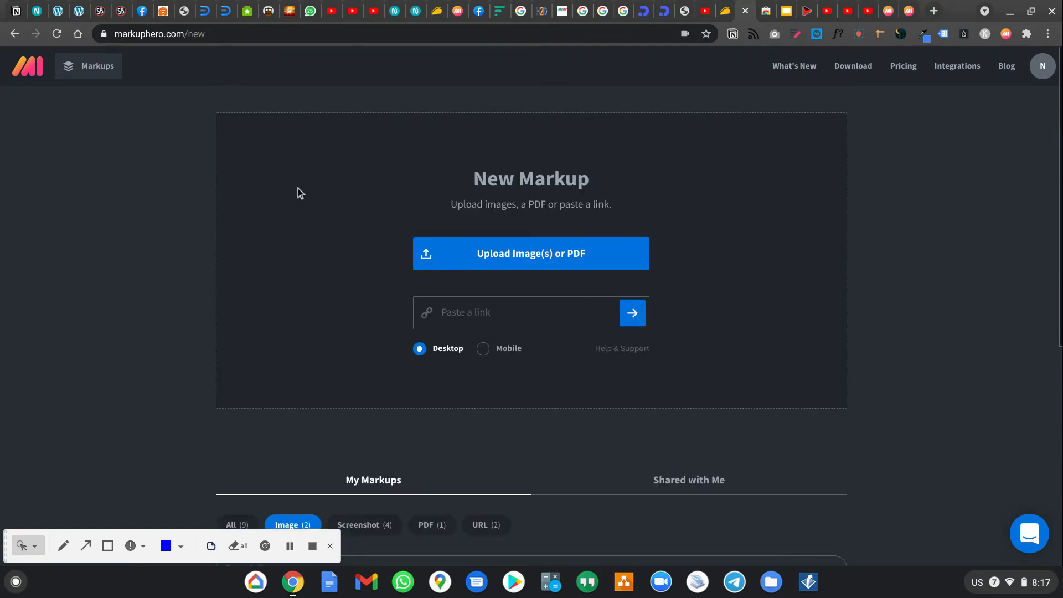
pyautogui.scroll(-6, 297, 190)
pyautogui.click(263, 316)
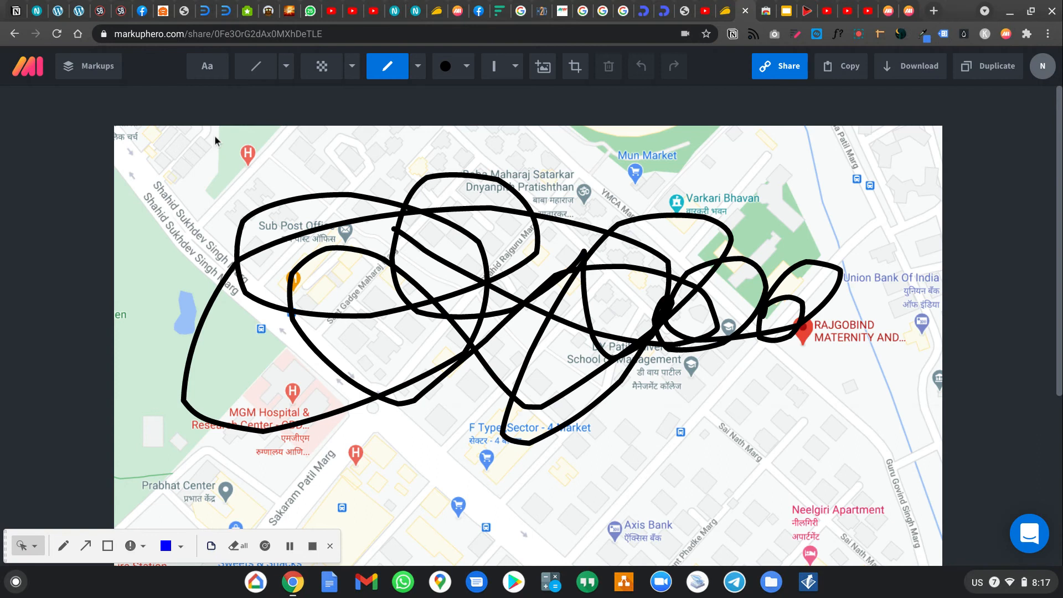
# - Delete the freehand pen loops from the map and switch from the pen to the highlighter
pyautogui.click(493, 280)
pyautogui.press('Delete')
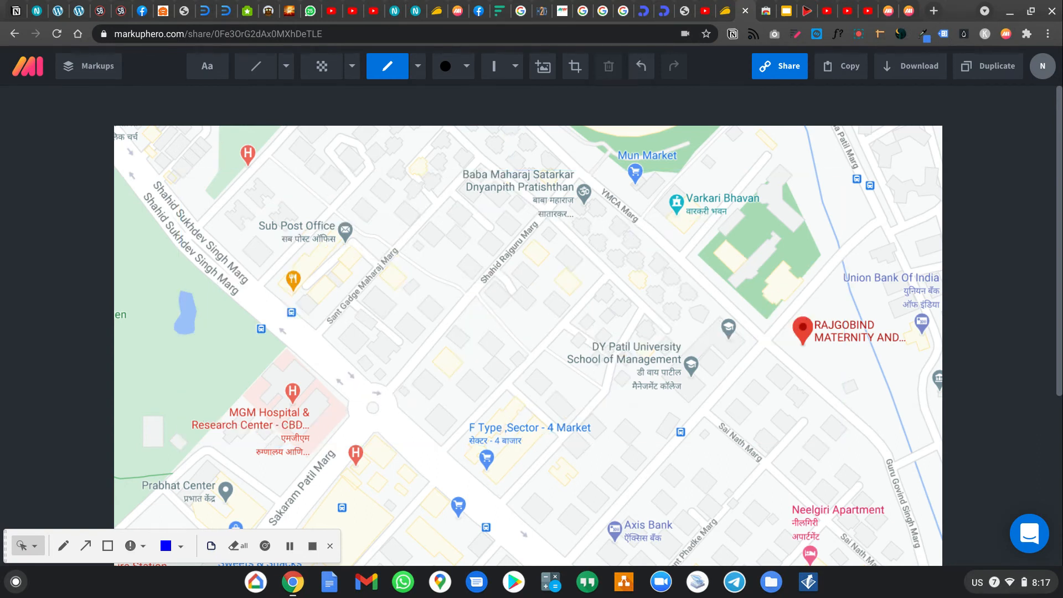
pyautogui.click(410, 76)
pyautogui.click(432, 119)
pyautogui.click(515, 74)
pyautogui.click(515, 74)
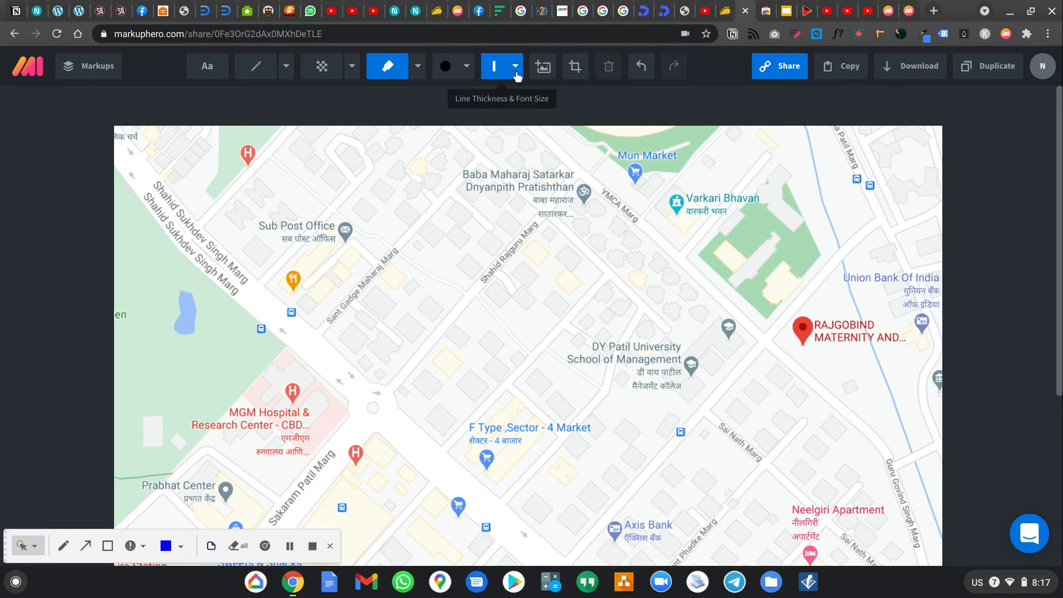
# - Crop the map image by trimming narrow strips off its upper, left and right edges
pyautogui.click(573, 67)
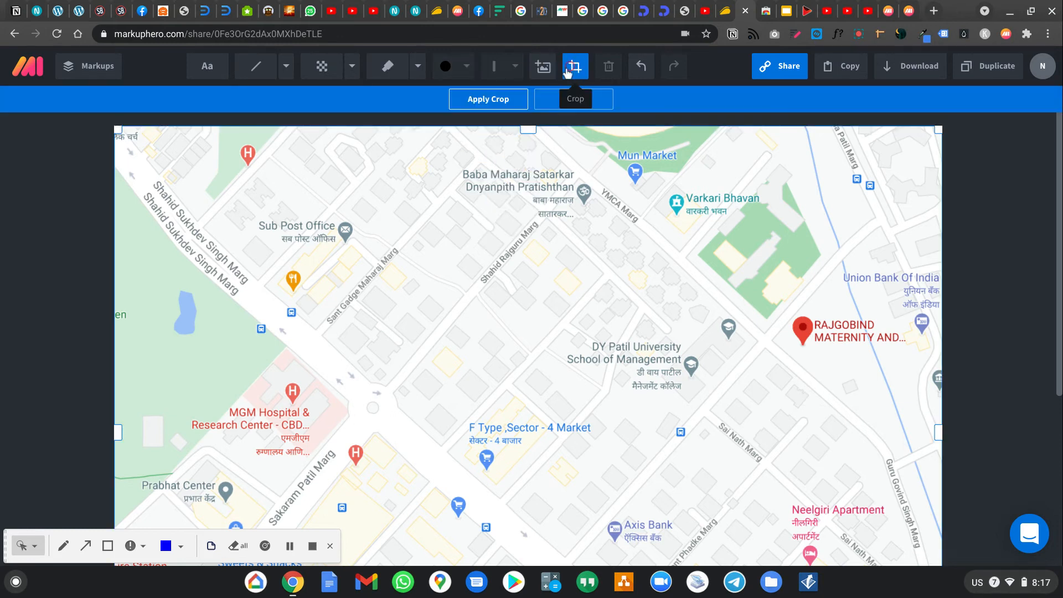
pyautogui.moveTo(528, 129); pyautogui.dragTo(528, 183)
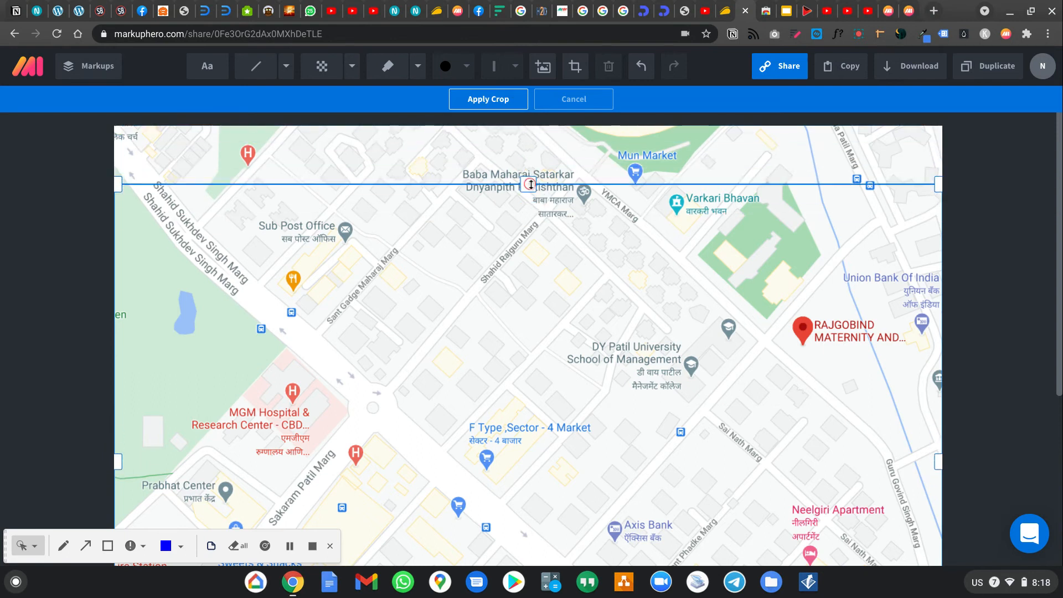
pyautogui.moveTo(118, 461); pyautogui.dragTo(178, 461)
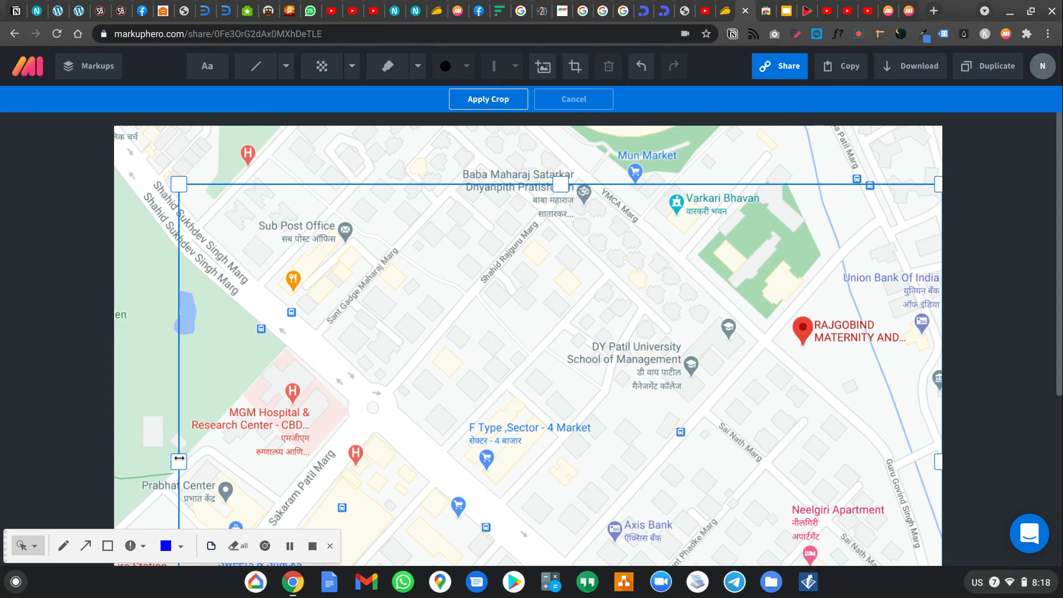
pyautogui.moveTo(939, 462); pyautogui.dragTo(843, 461)
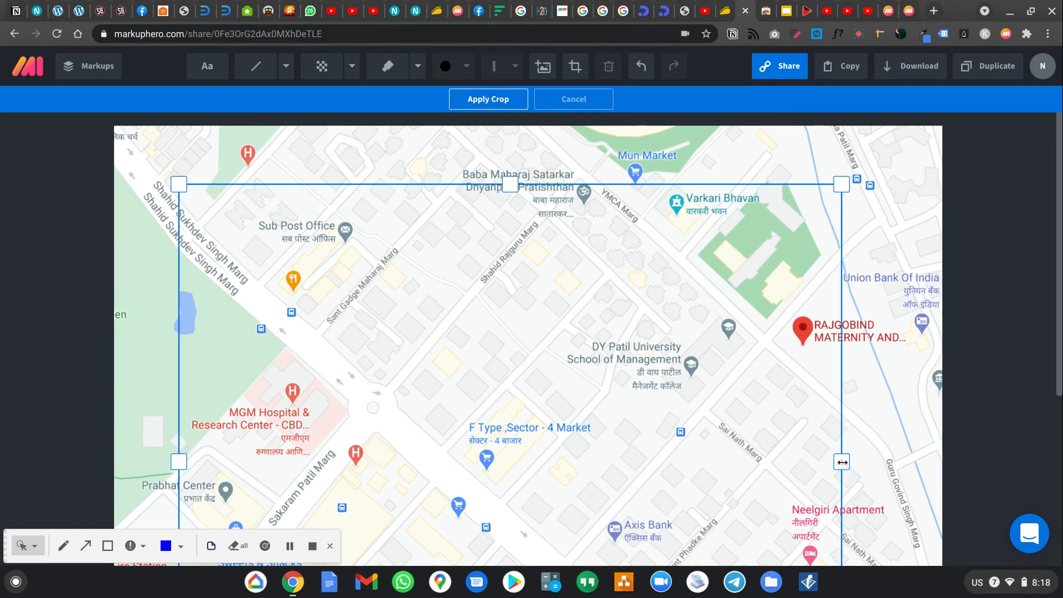
pyautogui.click(475, 101)
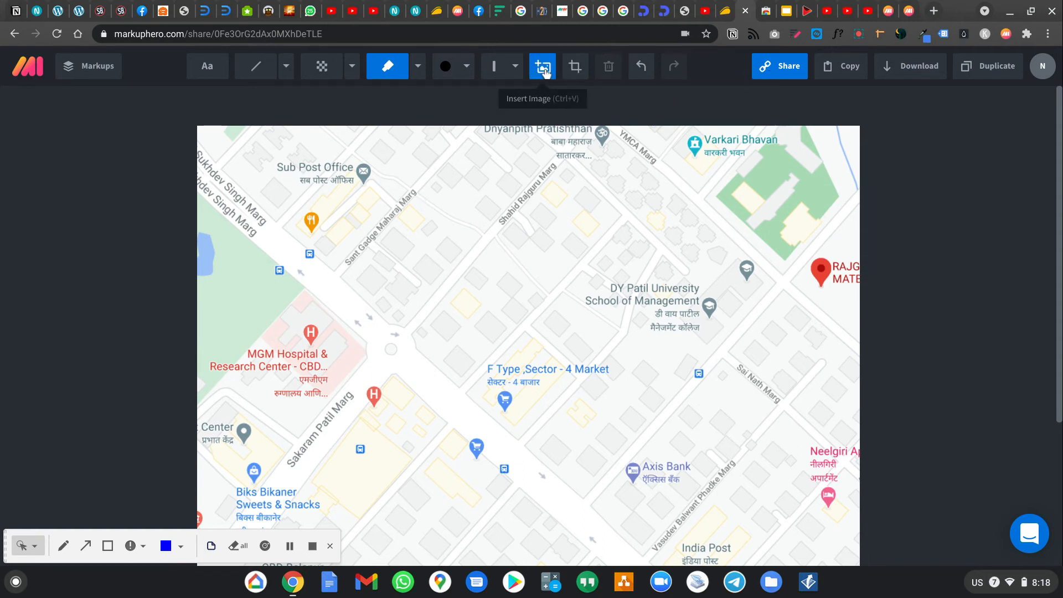
# - Add two text labels on the map, "srhfhgfhfdh" on the upper part and "fsghfghfghg" below it
pyautogui.click(207, 66)
pyautogui.click(534, 211)
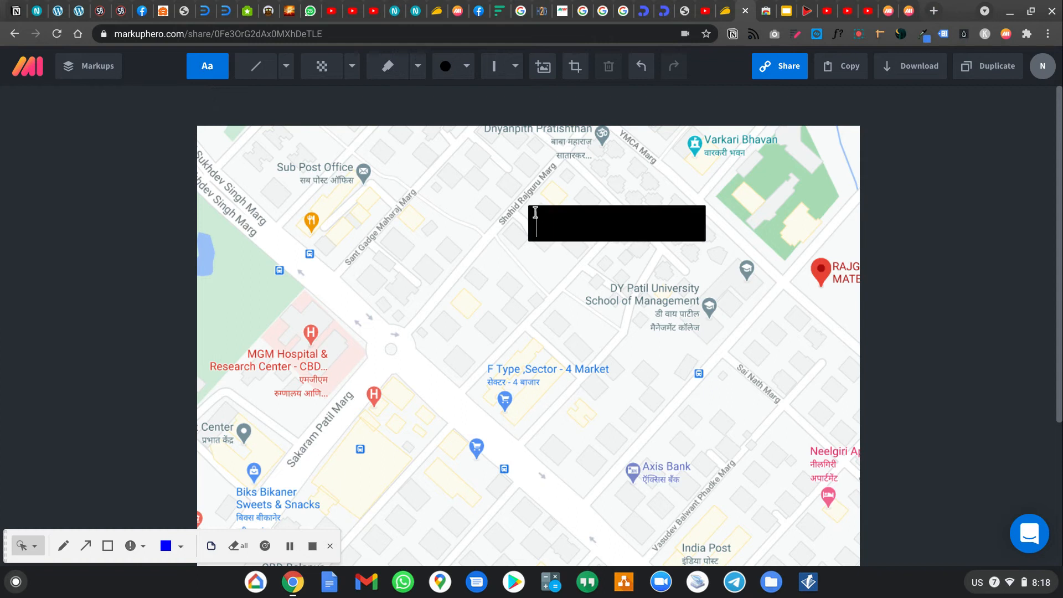
pyautogui.write('srhfhgfhfdh')
pyautogui.click(450, 270)
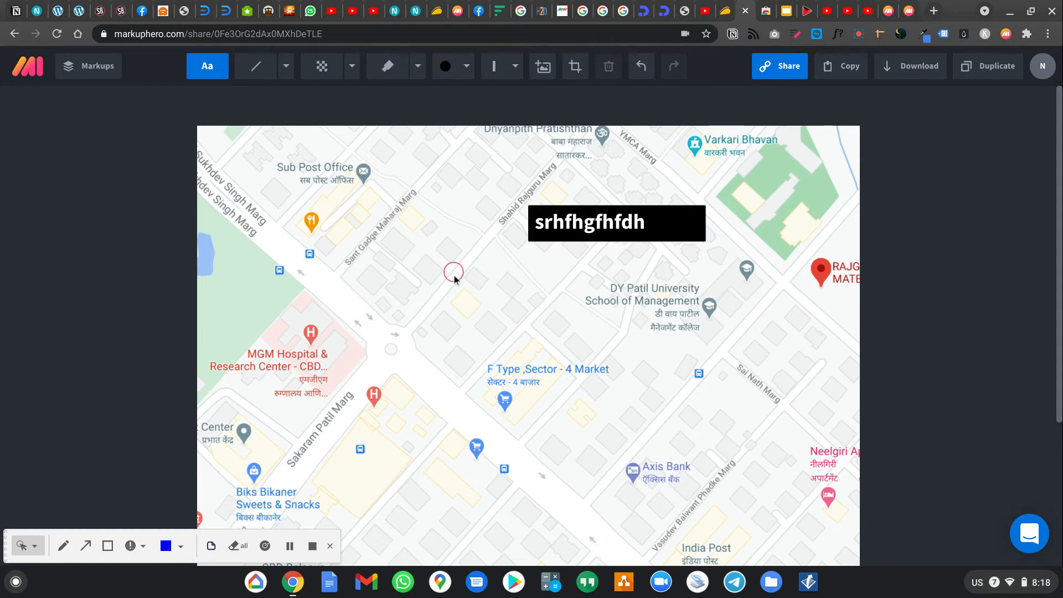
pyautogui.click(488, 298)
pyautogui.write('fsghfghfghg')
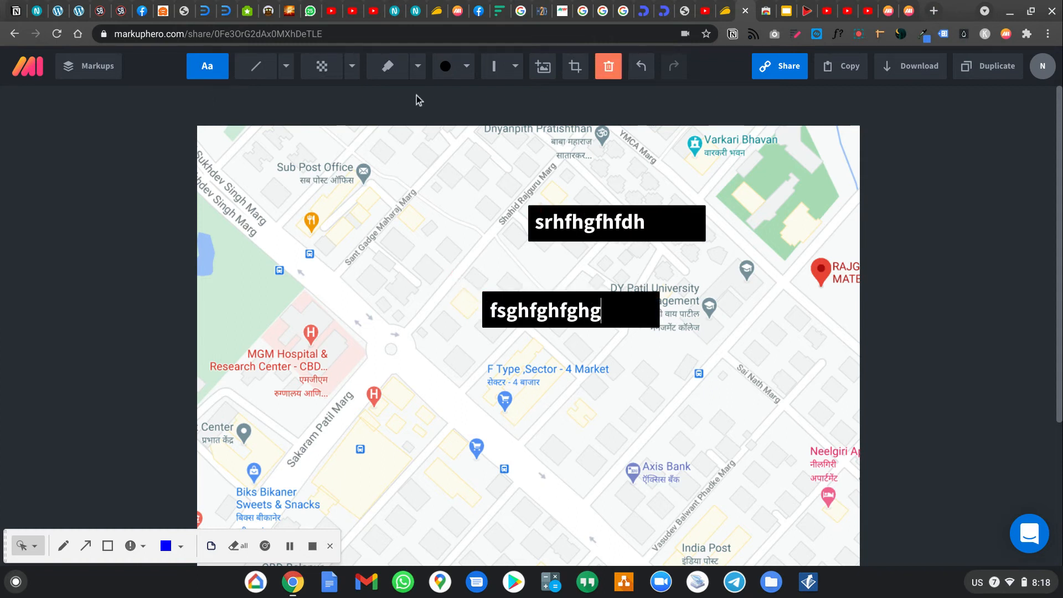
# - Insert the Element/Status table screenshot from the Downloads folder, shrink it to about 57% and place it below the second text label
pyautogui.click(551, 66)
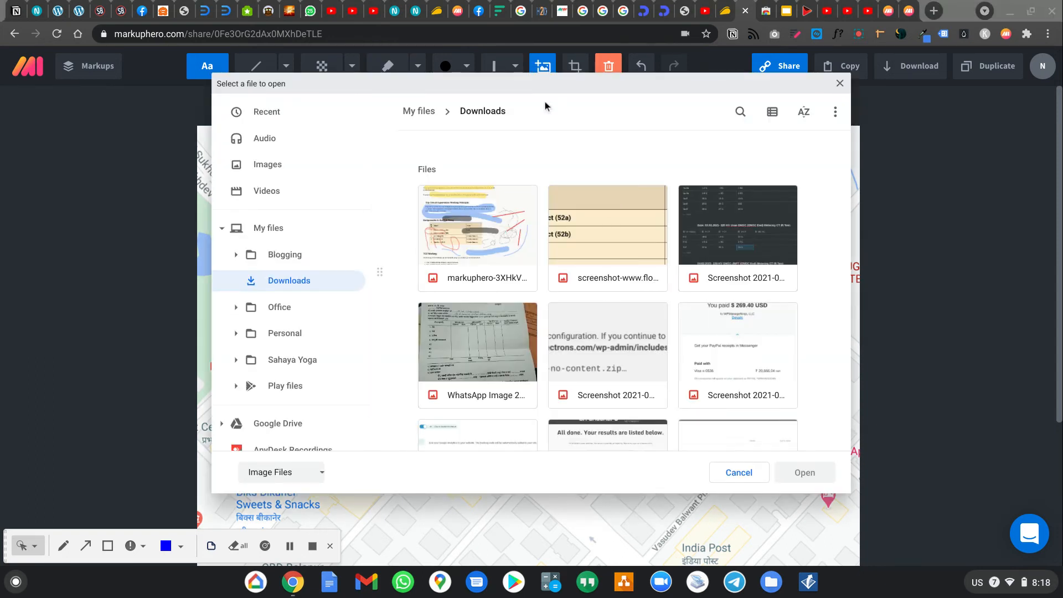
pyautogui.click(622, 236)
pyautogui.click(795, 472)
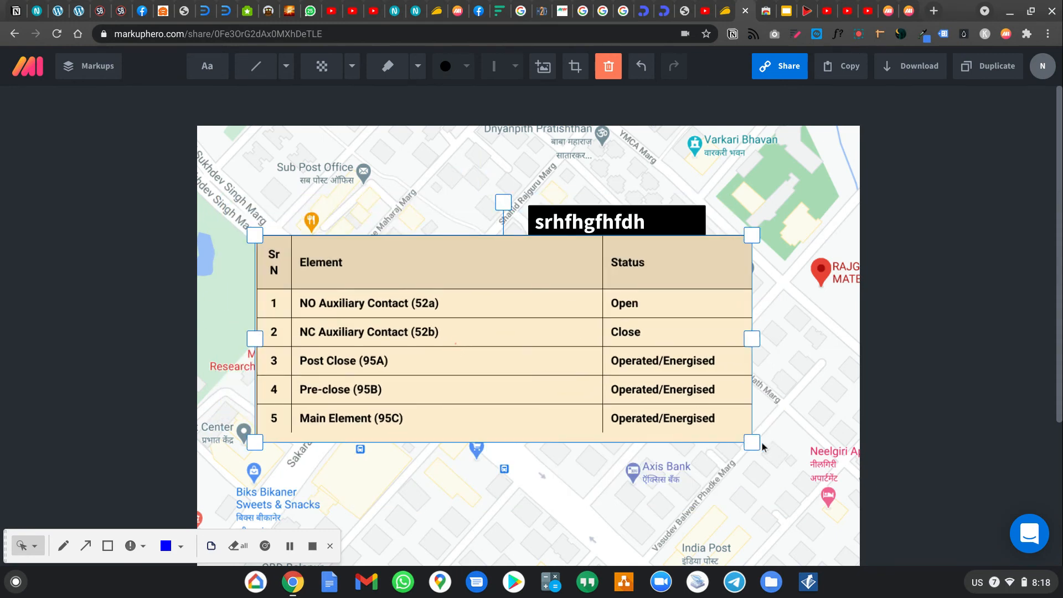
pyautogui.moveTo(751, 442); pyautogui.dragTo(536, 354)
pyautogui.moveTo(434, 301); pyautogui.dragTo(520, 408)
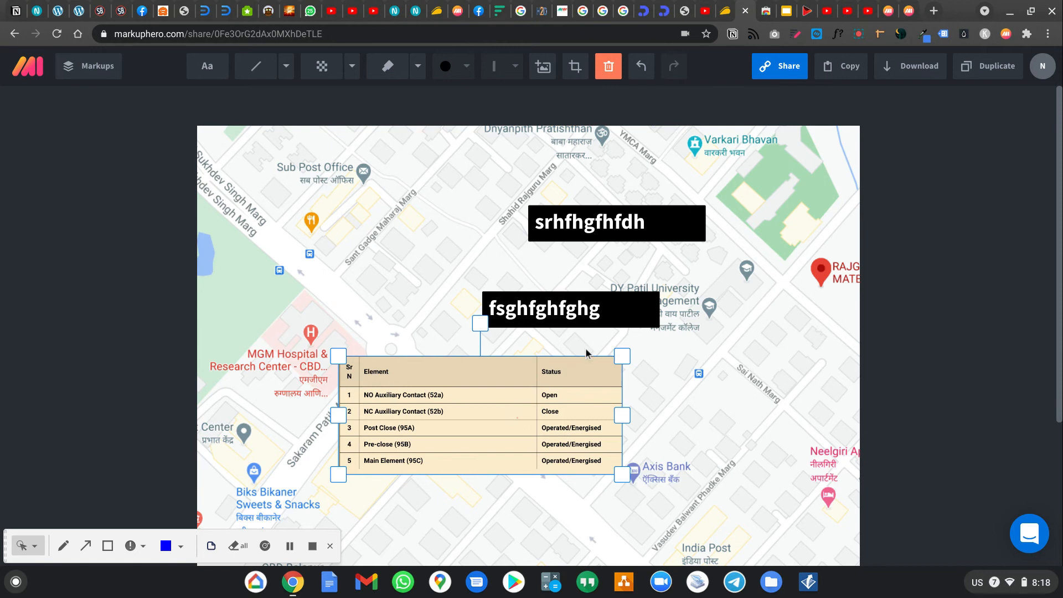
pyautogui.scroll(-1, 749, 369)
pyautogui.scroll(-1, 749, 366)
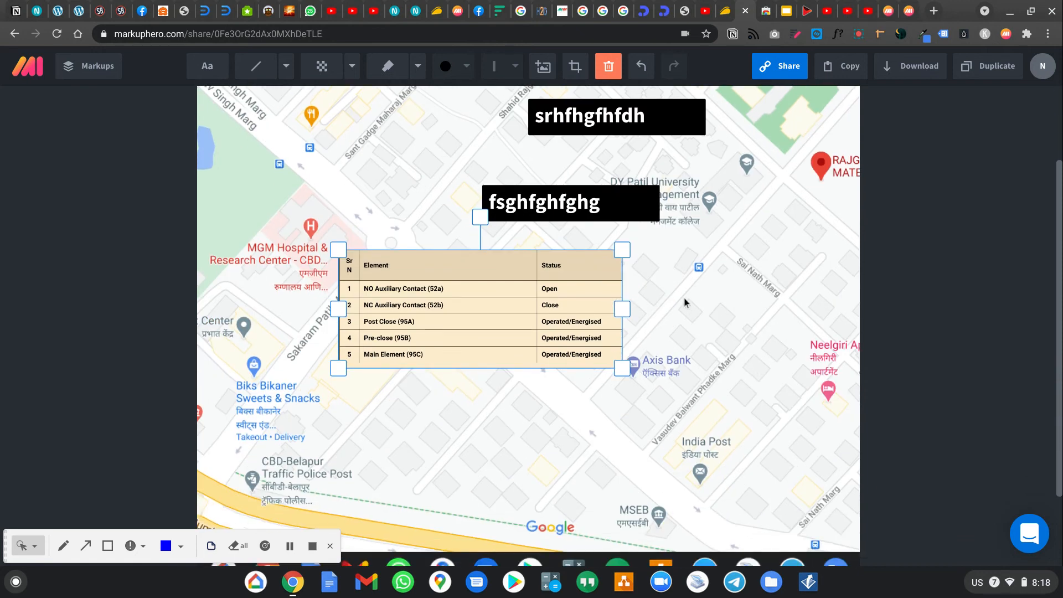
pyautogui.scroll(2, 685, 303)
pyautogui.scroll(-3, 685, 304)
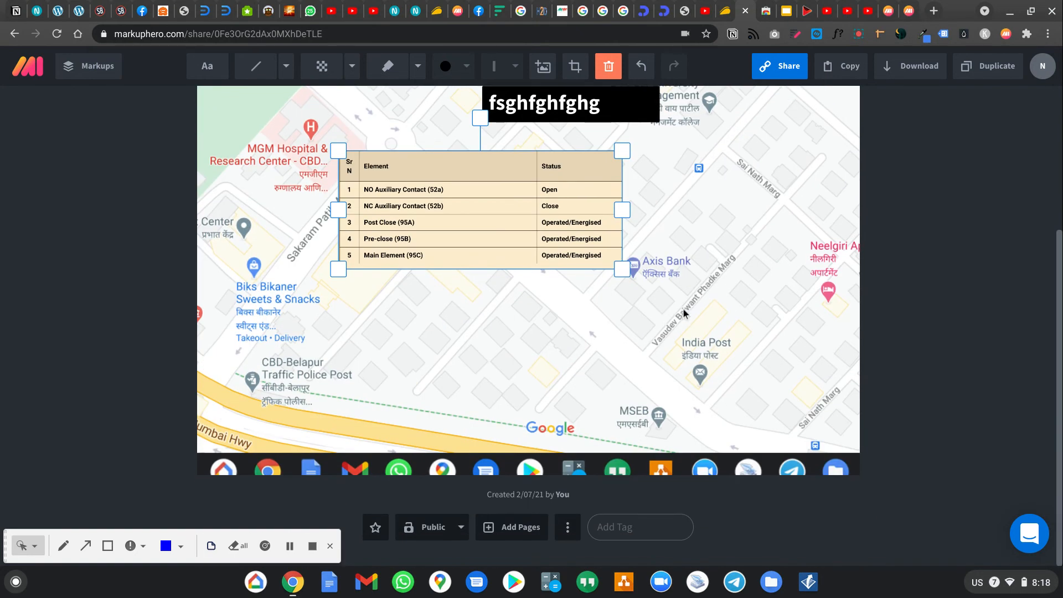
pyautogui.scroll(3, 682, 327)
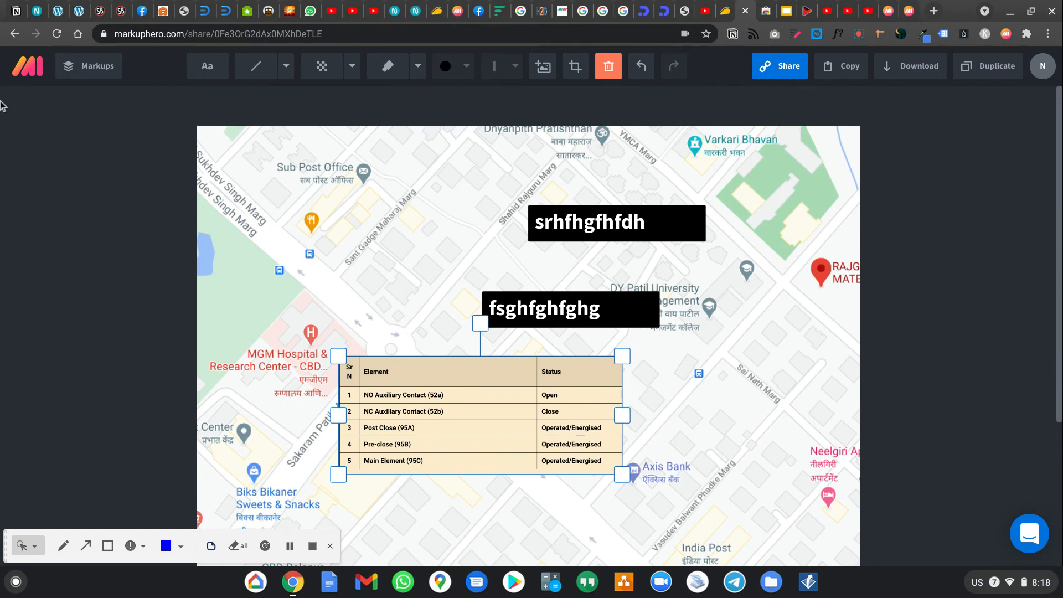
# - Return to the markups page, try the Screenshot filter and go back to showing only images
pyautogui.click(83, 66)
pyautogui.scroll(-4, 314, 334)
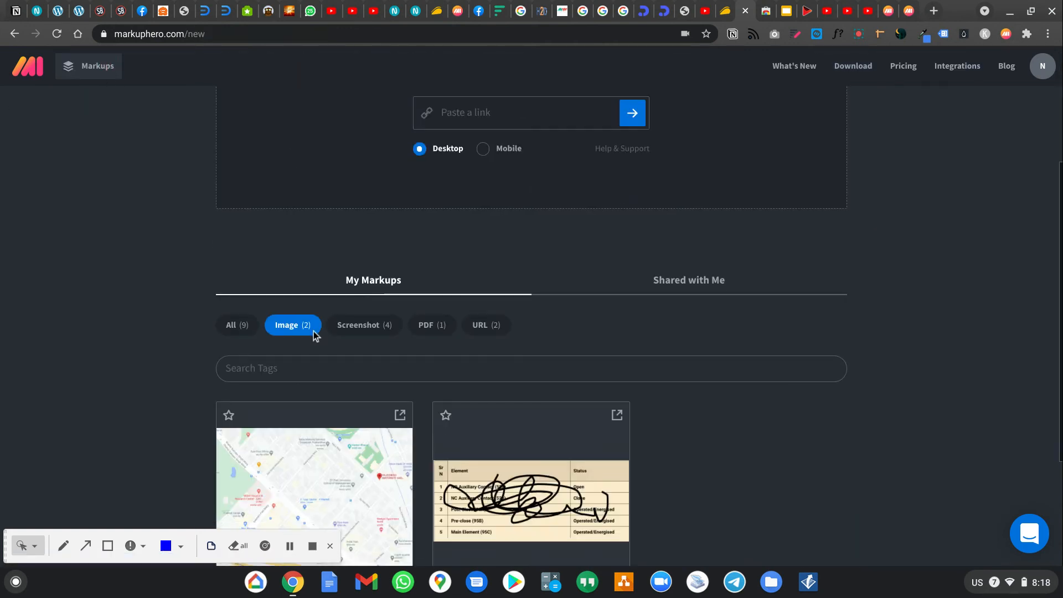
pyautogui.scroll(-3, 313, 335)
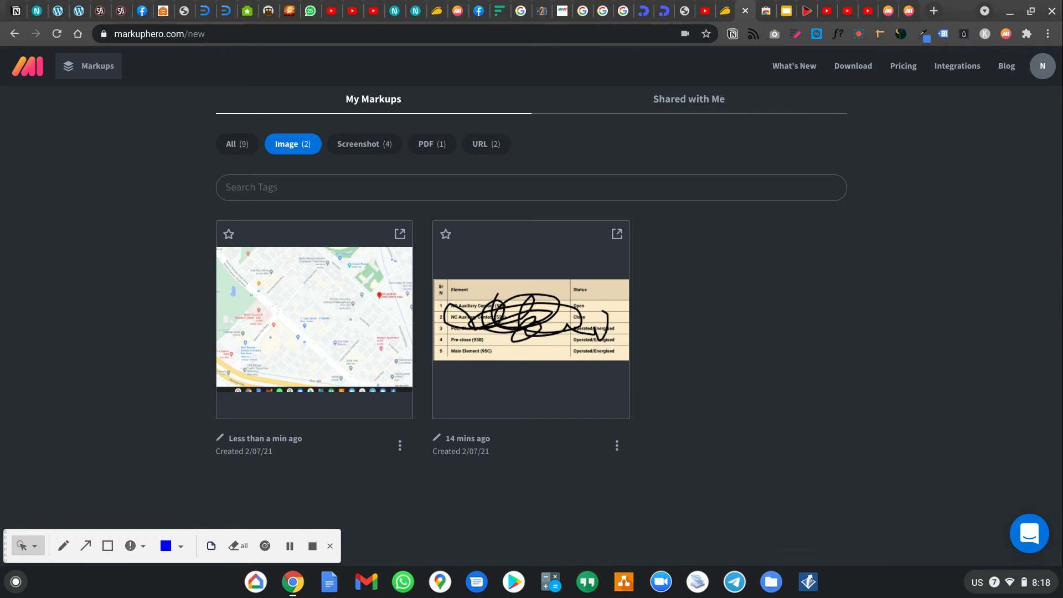
pyautogui.click(354, 144)
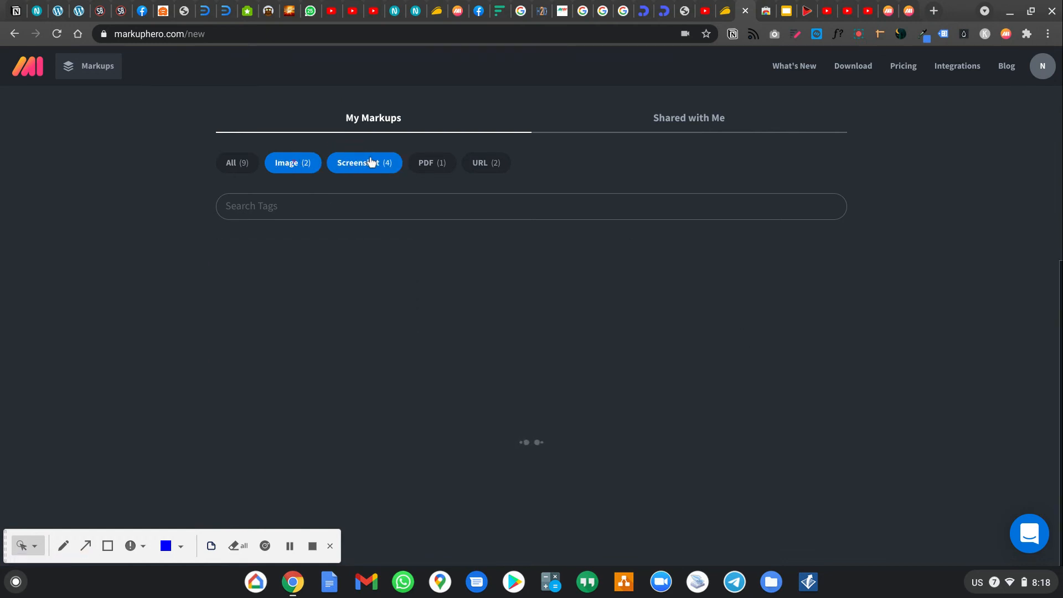
pyautogui.click(366, 163)
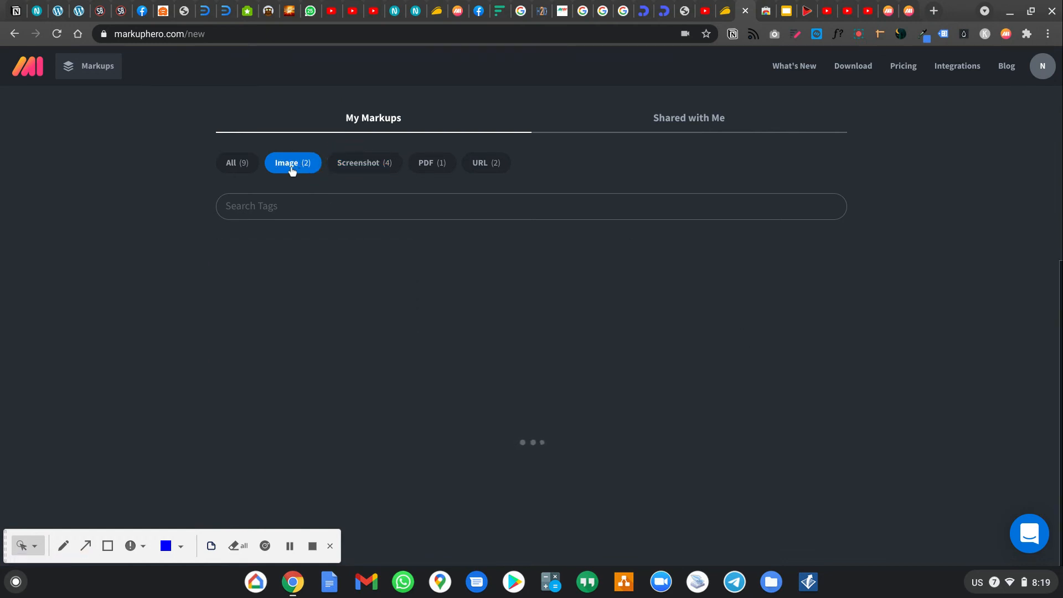
# - Reopen the street-map markup and move the inserted table image a little to the left on the map
pyautogui.click(343, 348)
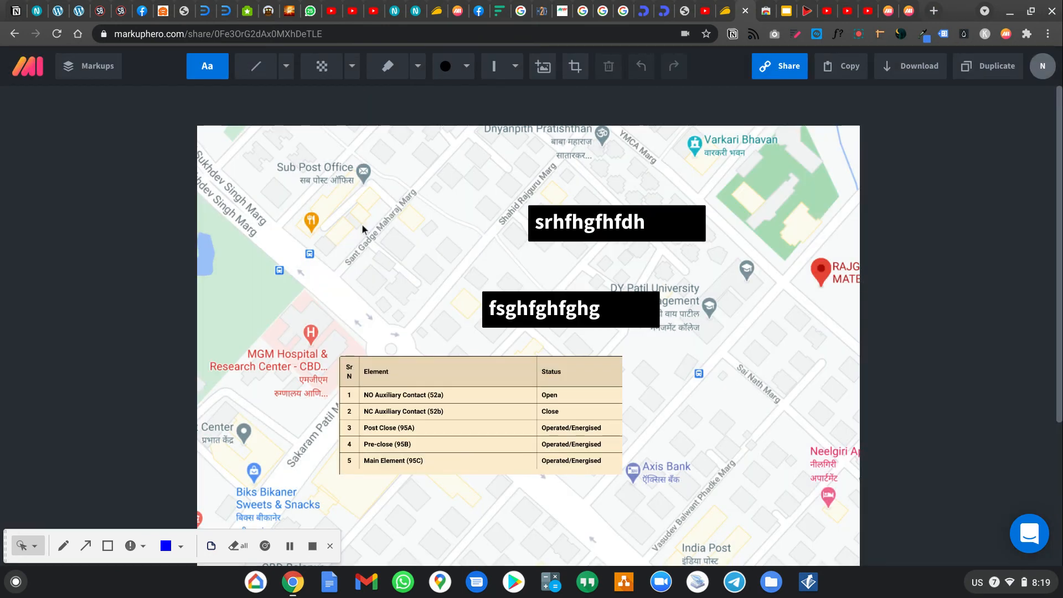
pyautogui.scroll(-3, 362, 228)
pyautogui.moveTo(417, 322); pyautogui.dragTo(366, 328)
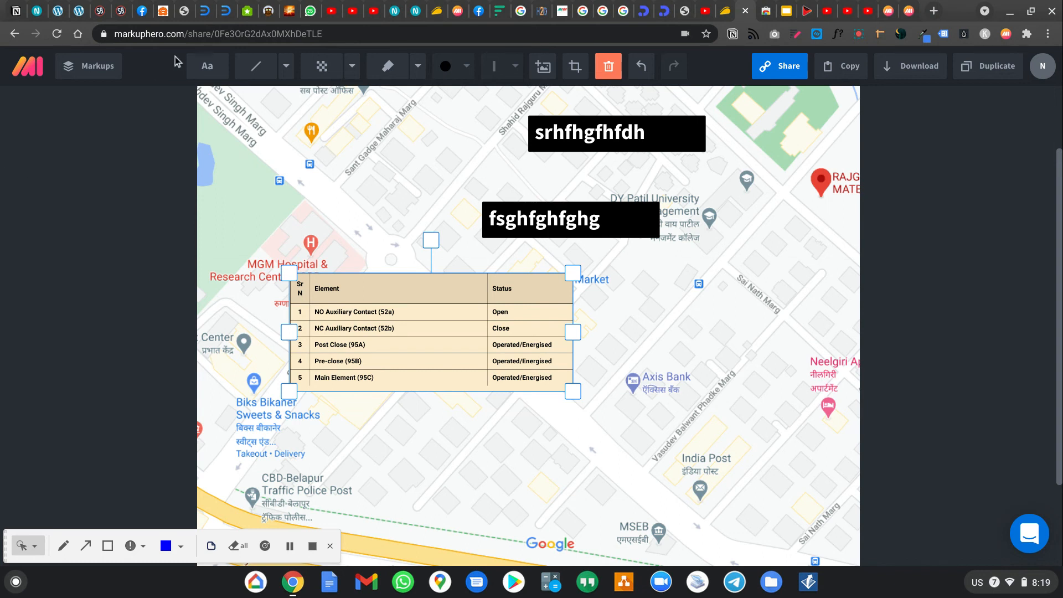
# - Outline the row of markup editing tools with a blue rectangle annotation and clear all annotations
pyautogui.moveTo(174, 52)
pyautogui.mouseDown()
pyautogui.moveTo(267, 79)
pyautogui.moveTo(722, 87)
pyautogui.mouseUp()
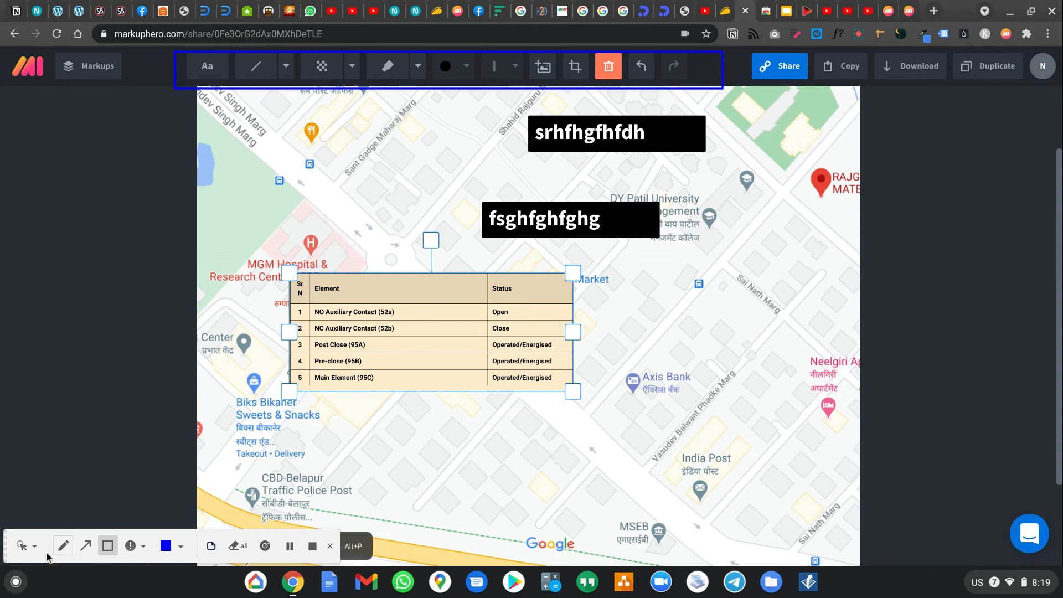
pyautogui.click(22, 546)
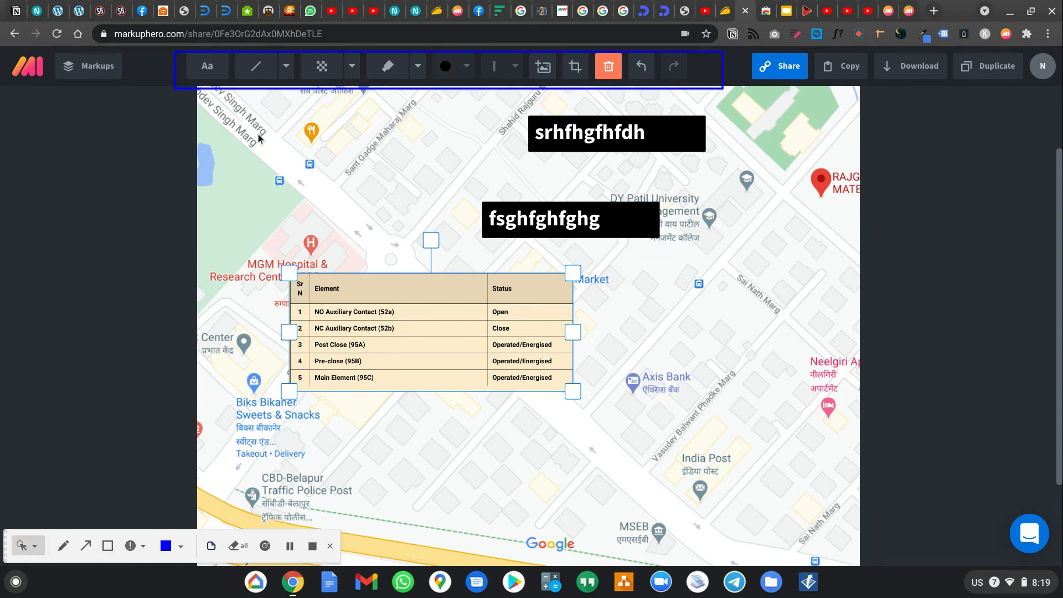
pyautogui.click(238, 546)
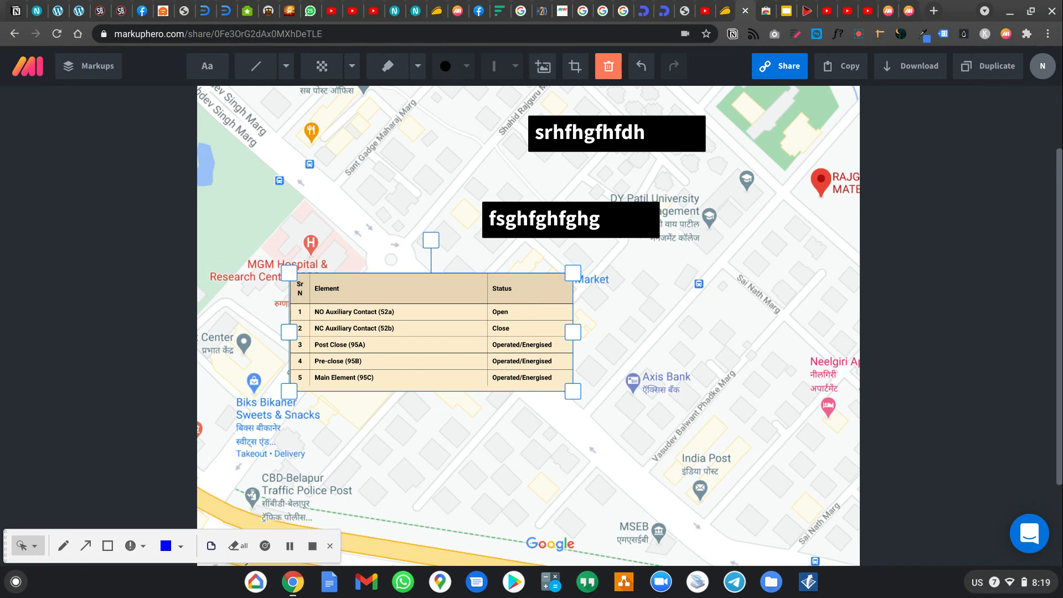
# - Rearrange the map items: table image up and to the left, "fsghfghfghg" label to the table's right and "srhfhgfhfdh" label above the table
pyautogui.moveTo(323, 364); pyautogui.dragTo(388, 293)
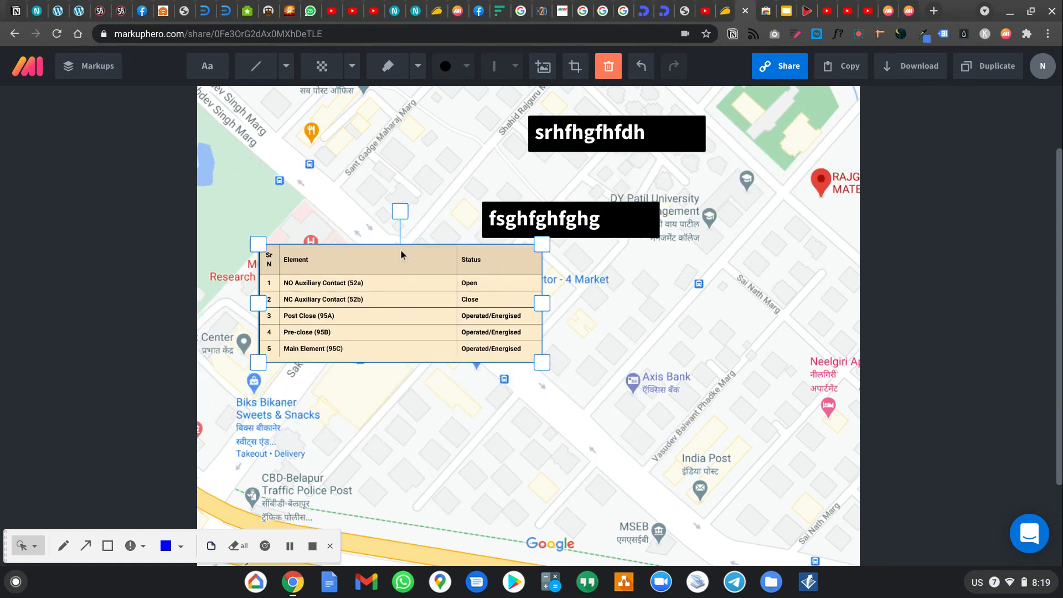
pyautogui.moveTo(386, 295); pyautogui.dragTo(356, 290)
pyautogui.moveTo(612, 223); pyautogui.dragTo(684, 216)
pyautogui.moveTo(655, 143); pyautogui.dragTo(466, 160)
pyautogui.moveTo(423, 314); pyautogui.dragTo(451, 302)
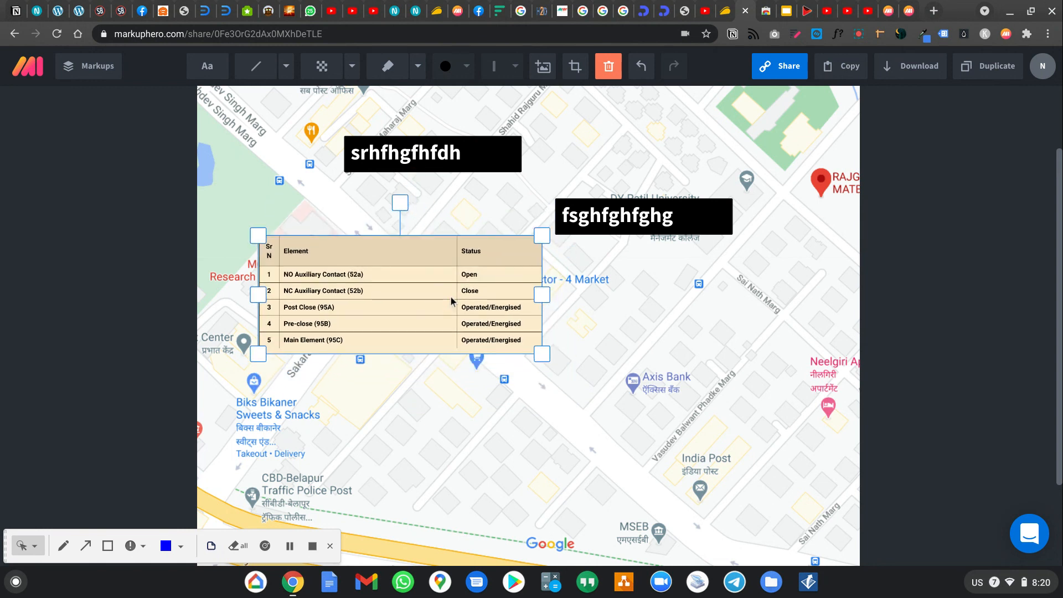
# - Switch to the Google Slides deck "9. Setting up Cloudflare", present it in presenter view with the notes window minimized, and turn on the laser pointer
pyautogui.click(781, 10)
pyautogui.click(857, 79)
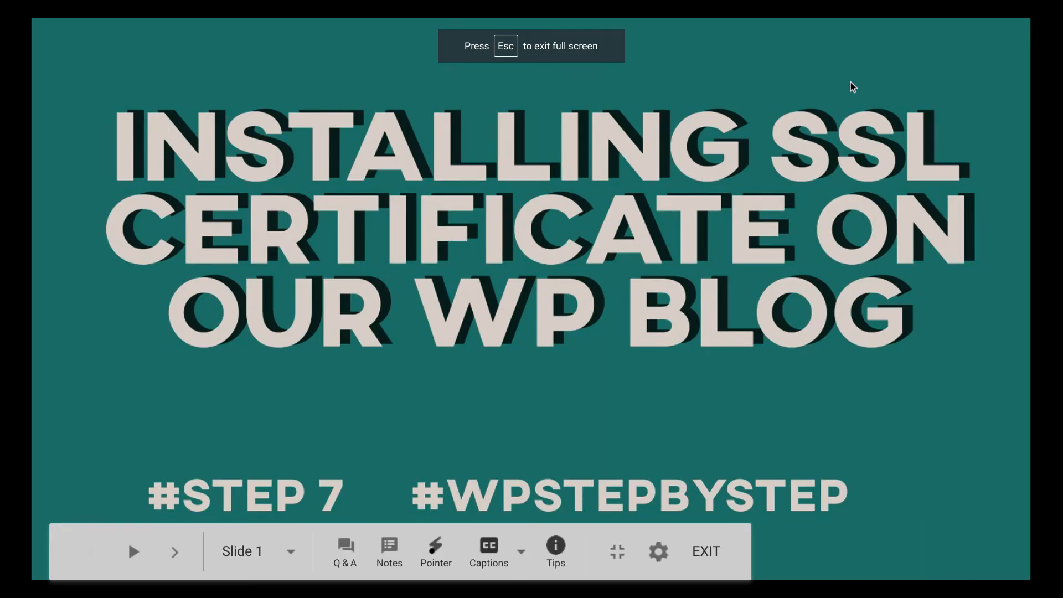
pyautogui.press('Escape')
pyautogui.click(886, 77)
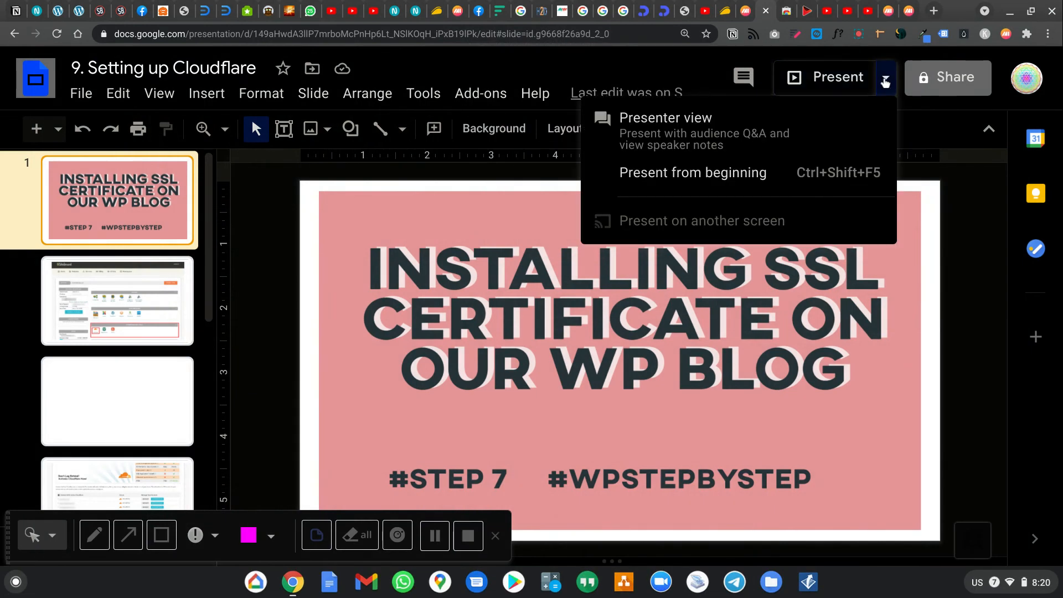
pyautogui.click(731, 139)
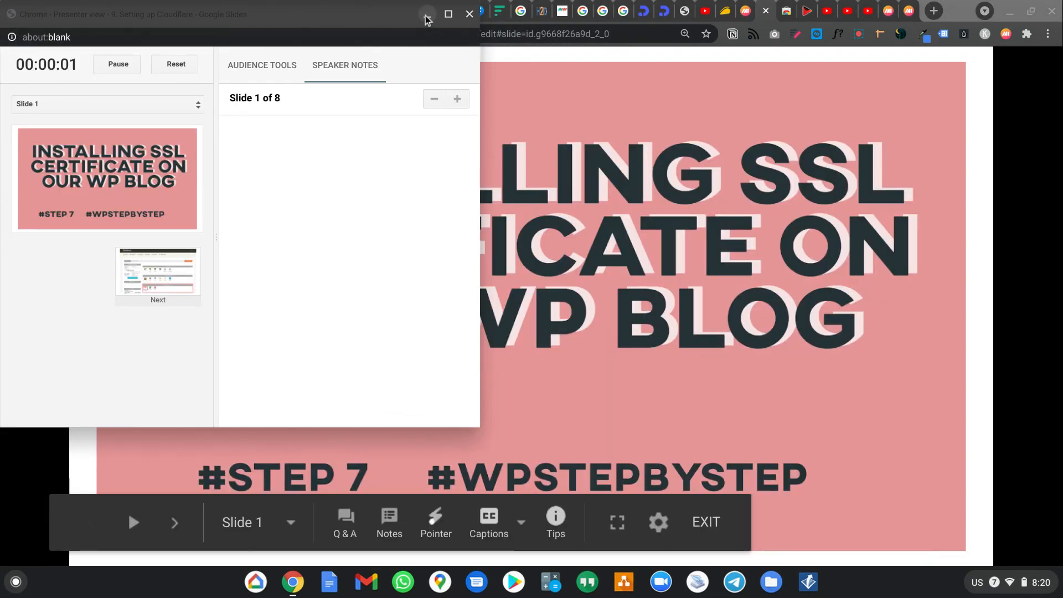
pyautogui.click(427, 17)
pyautogui.click(434, 524)
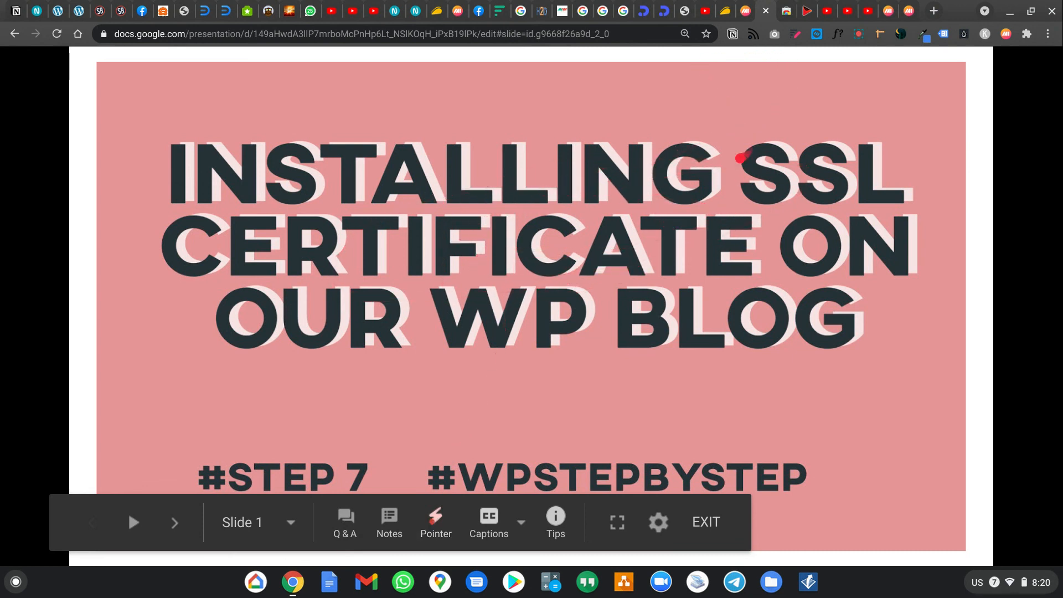
# - Return to the street-map markup in Markup Hero and open the Nimbus screen recorder extension
pyautogui.click(746, 11)
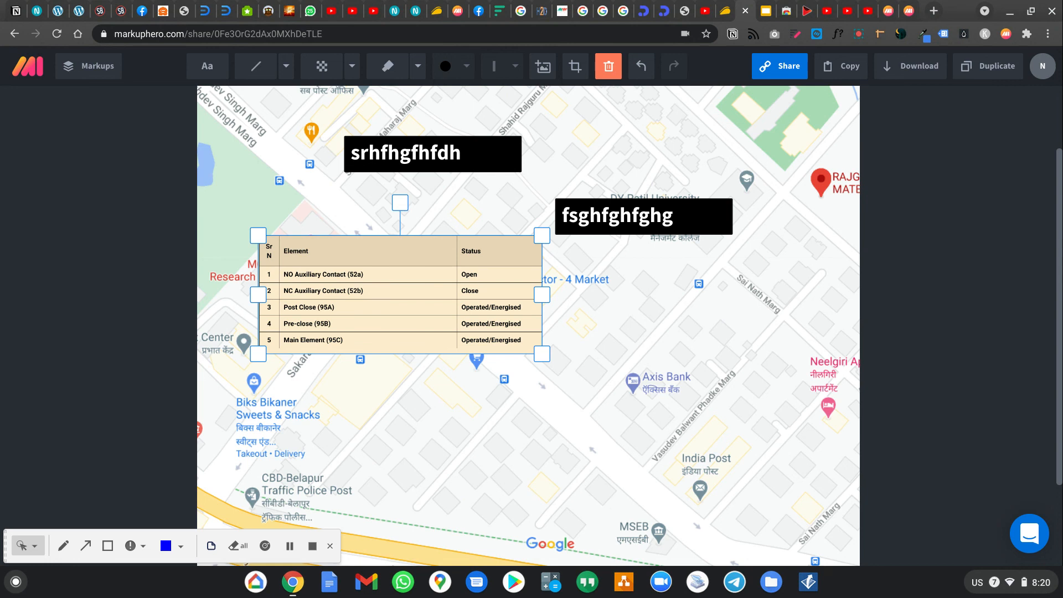
pyautogui.click(858, 33)
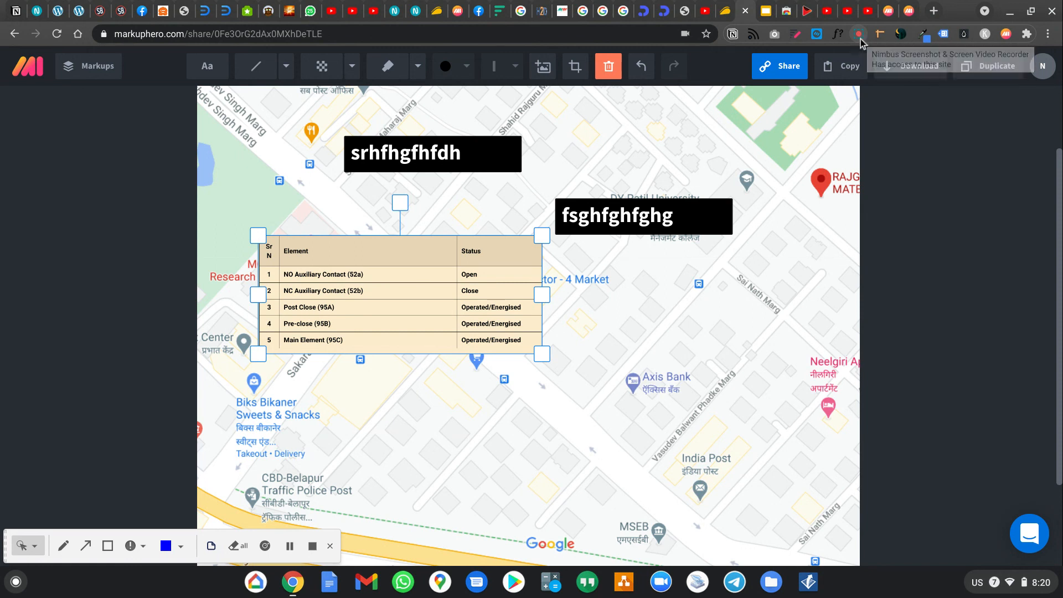